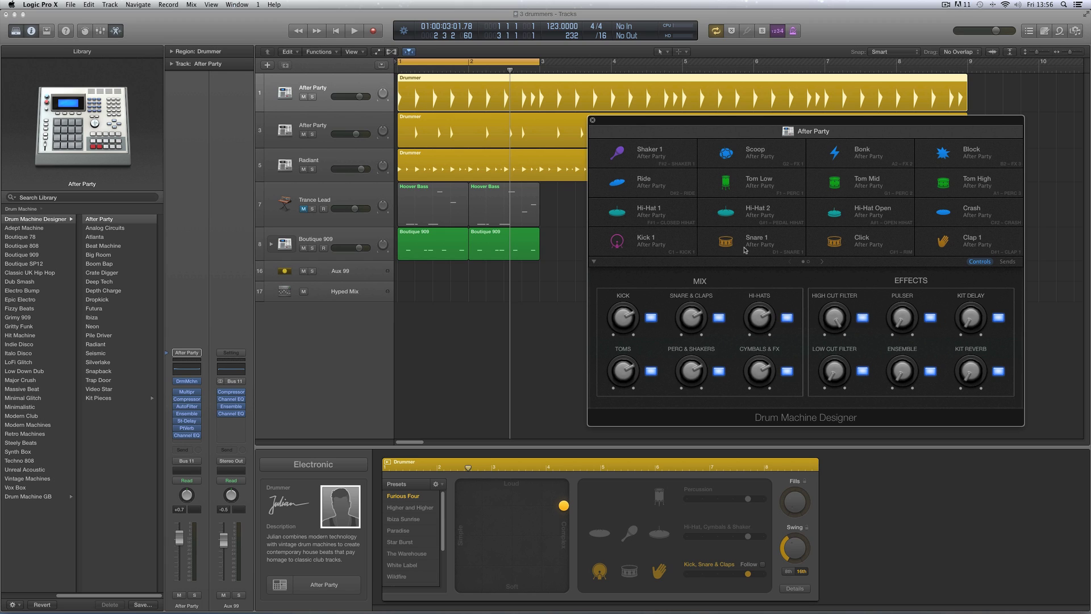
Close the Drum Machine Designer window and check the first drummer region's detail settings
click(593, 121)
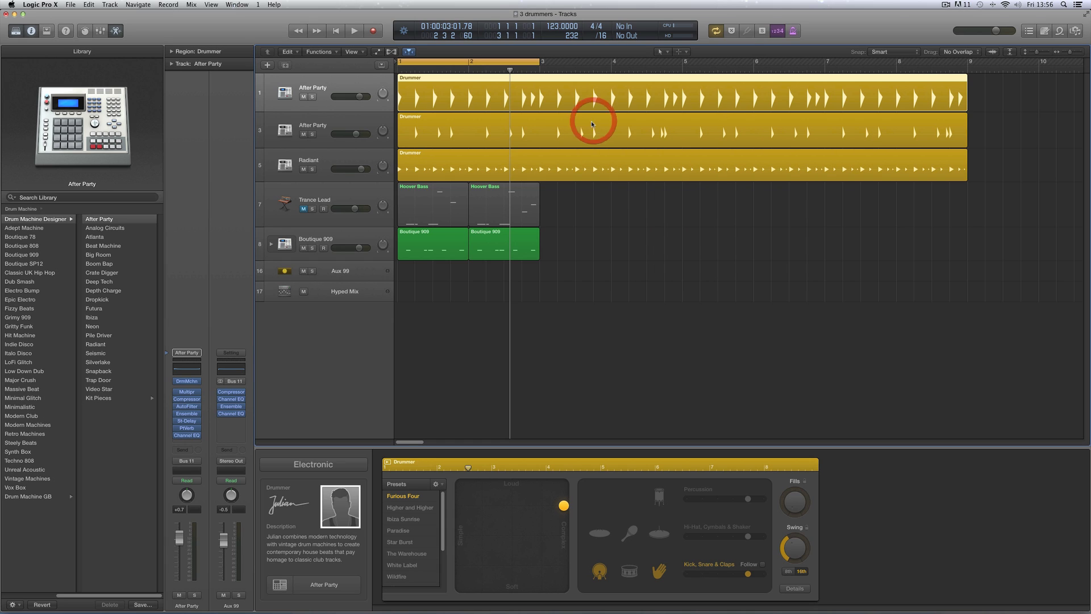
click(793, 589)
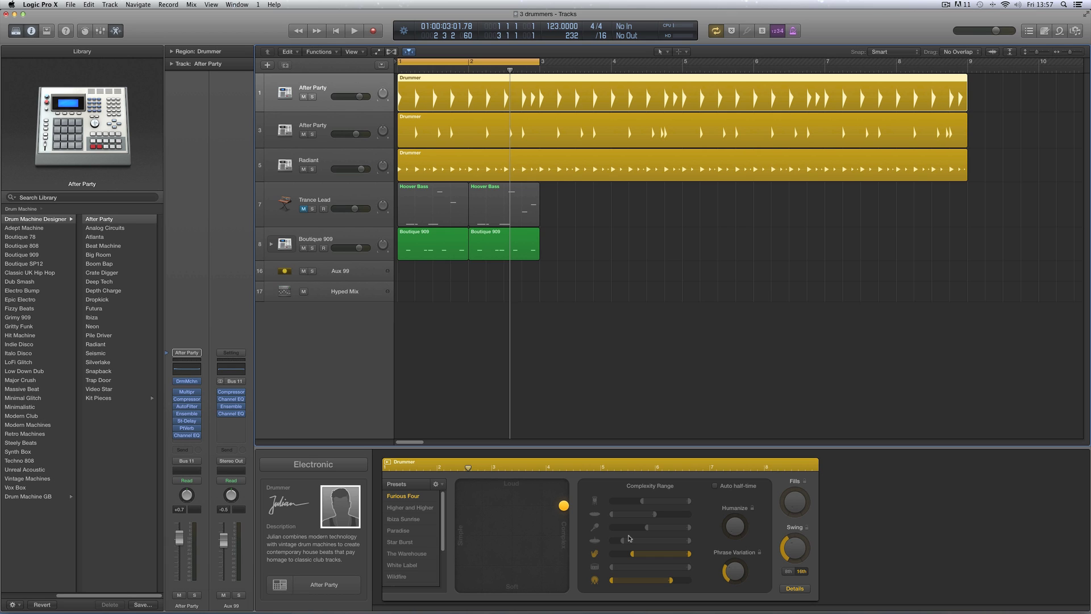
click(796, 588)
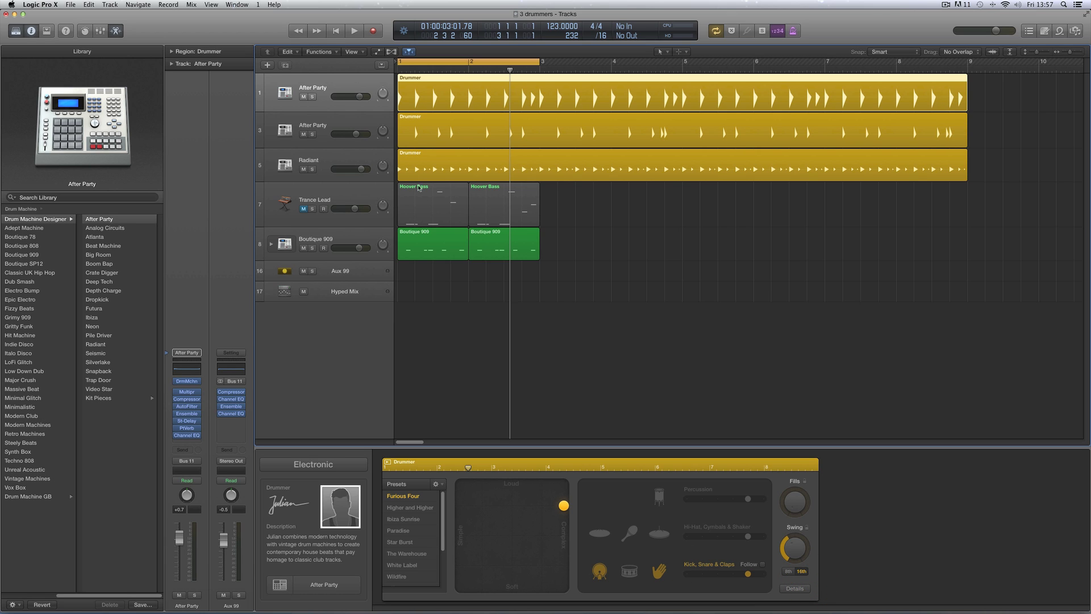
Select the three drummer regions together and play the looped section briefly
shift+click(374, 157)
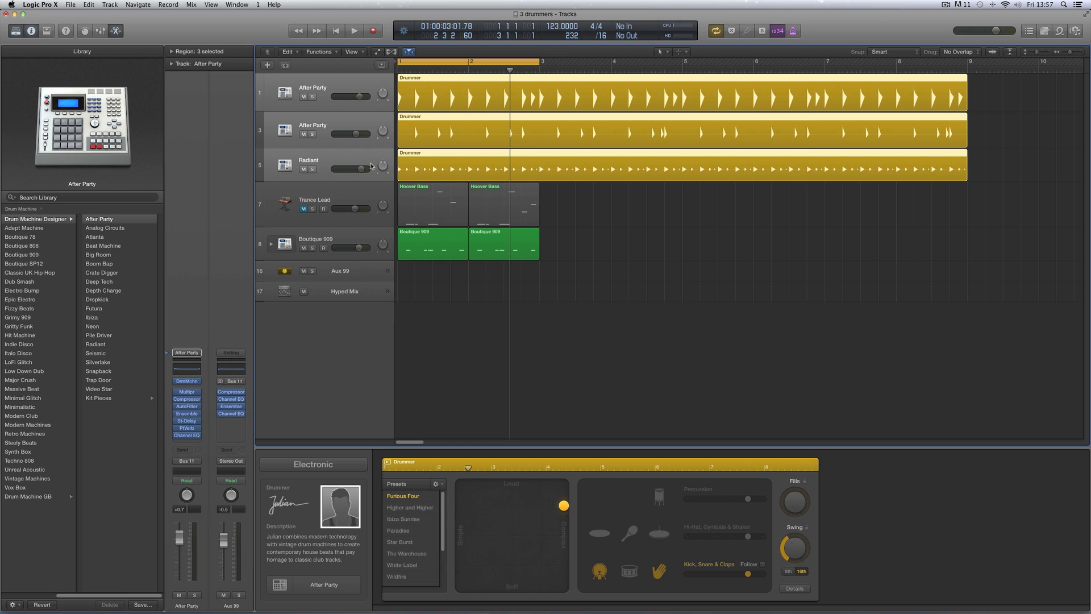
scroll(447, 169, left, 1)
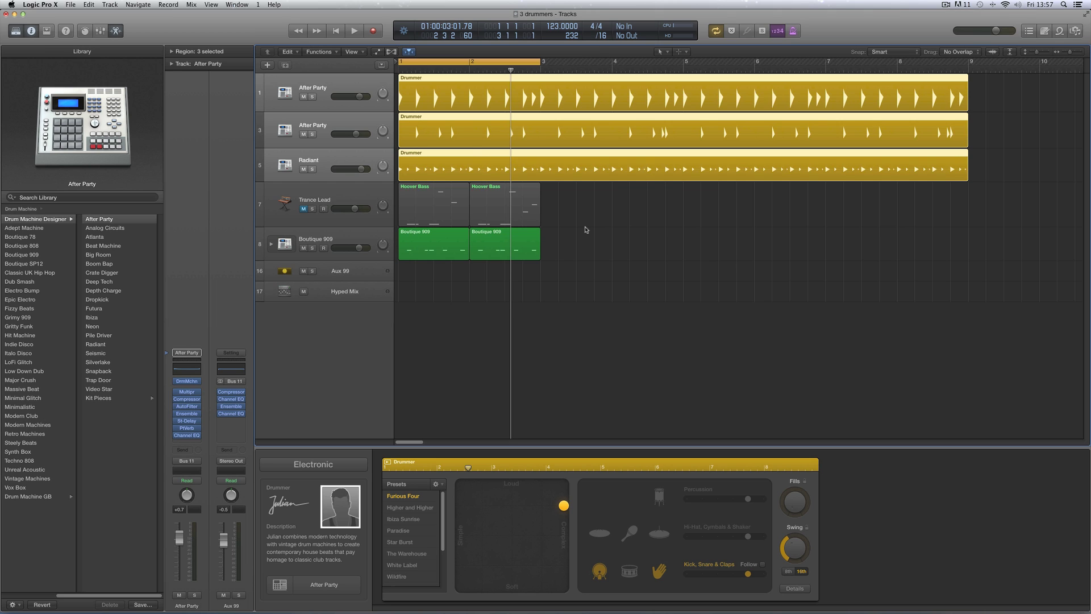
key(space)
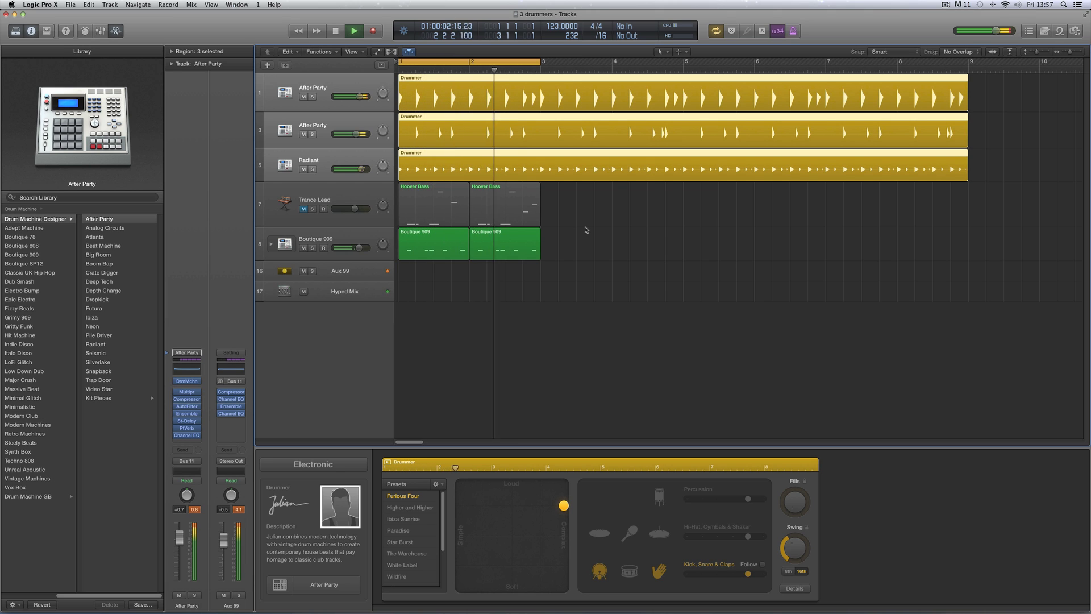
key(space)
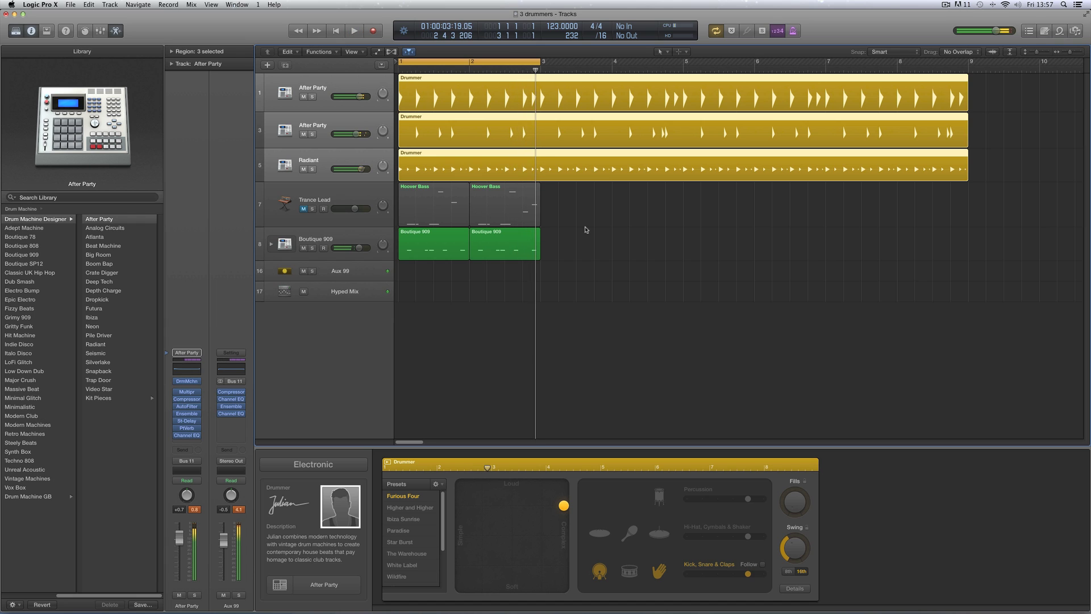
Examine the Boutique 909 track's MIDI notes and the first After Party region's complexity range details
click(350, 238)
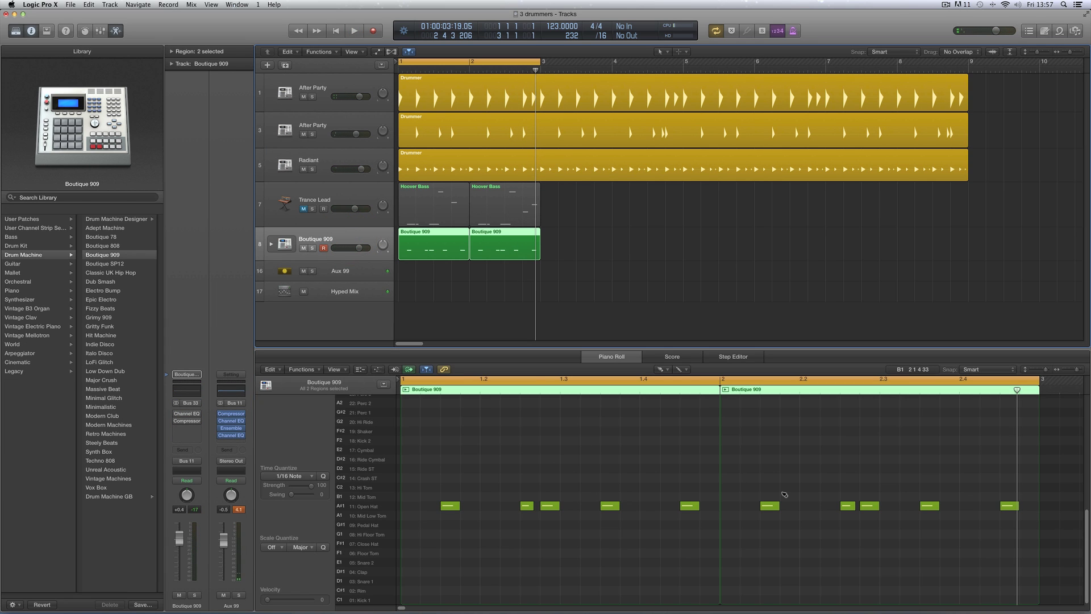
click(367, 90)
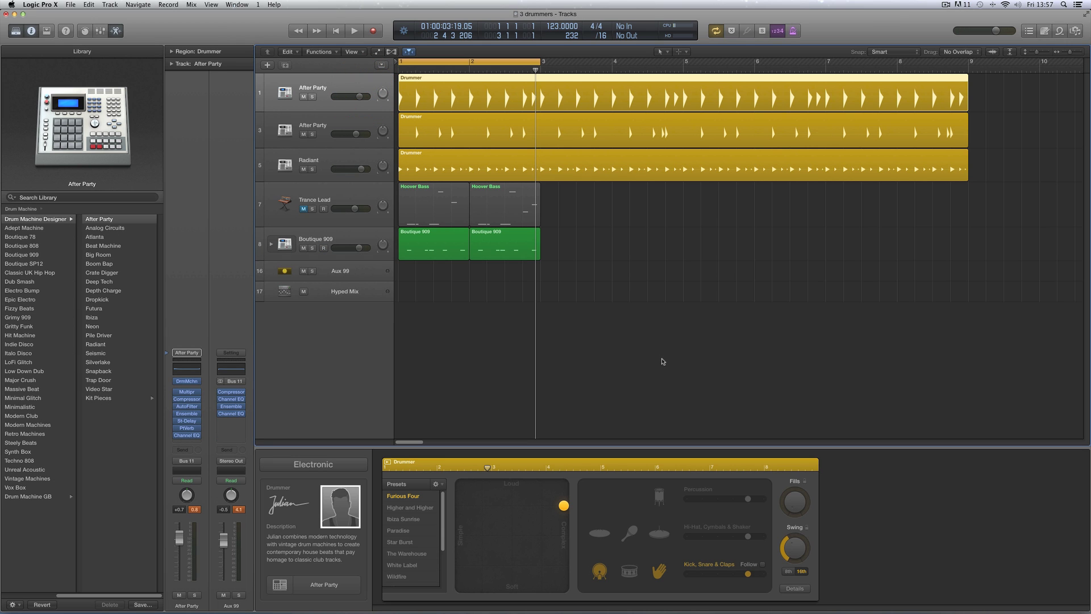
click(790, 589)
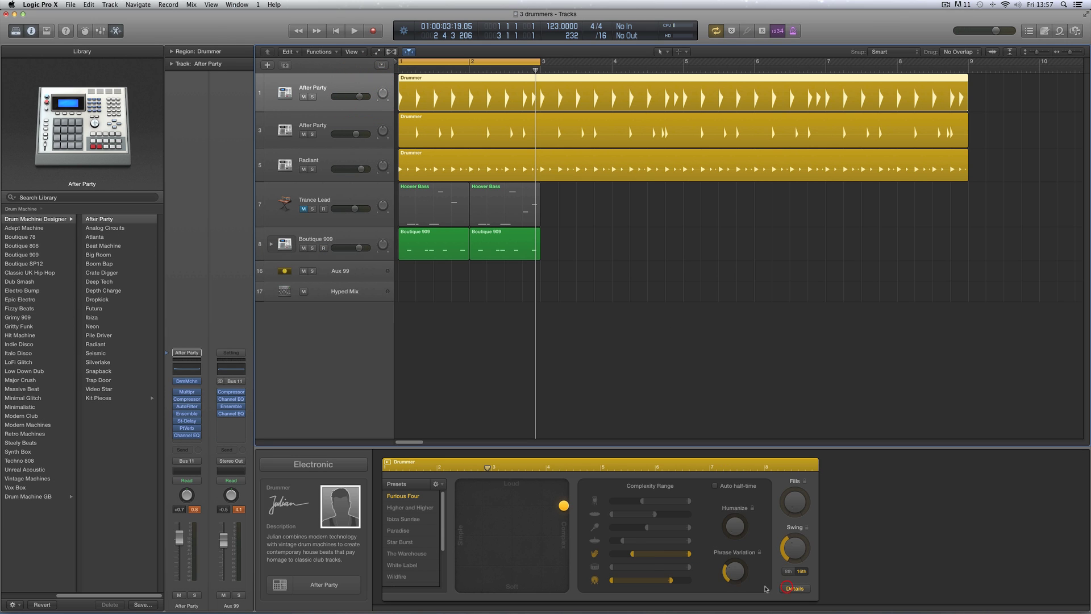
click(797, 590)
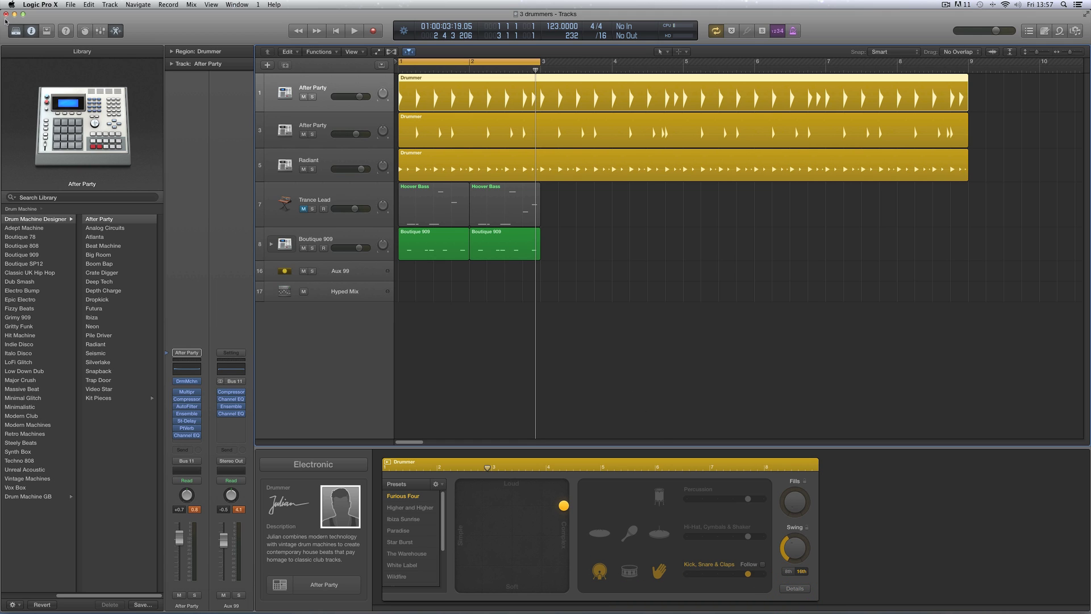
Close the current project and create a new one with a Drummer track in the Electronic genre
key(super+w)
click(522, 196)
click(71, 4)
click(80, 15)
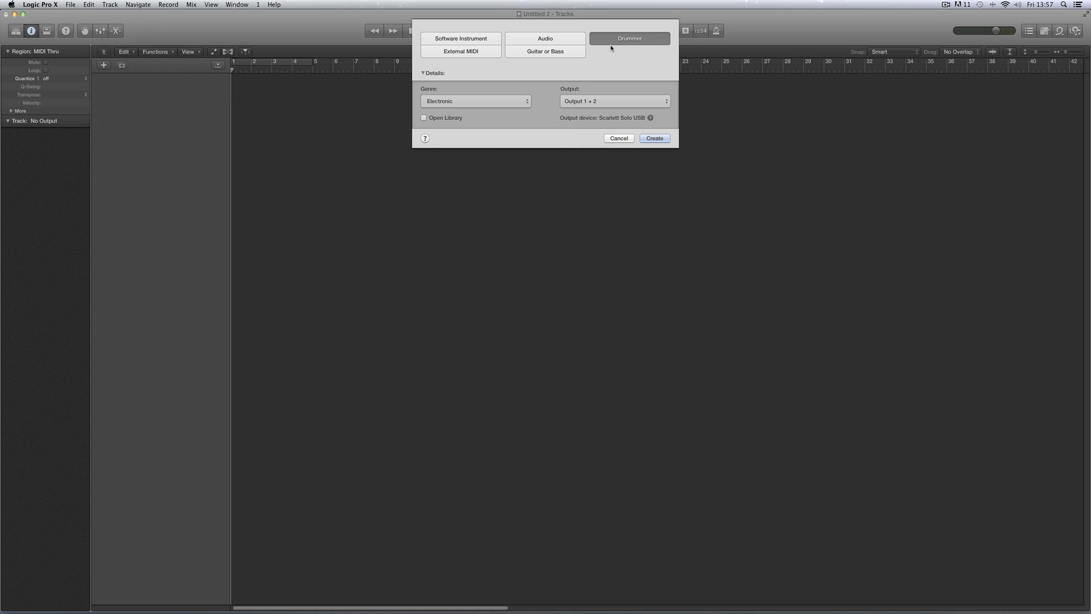
click(499, 102)
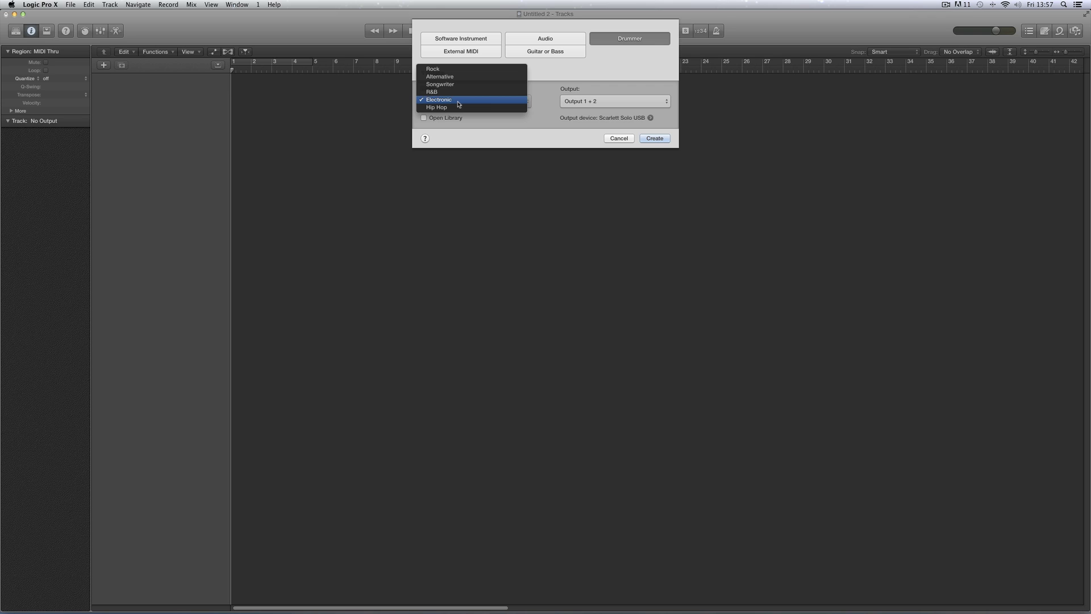
click(459, 104)
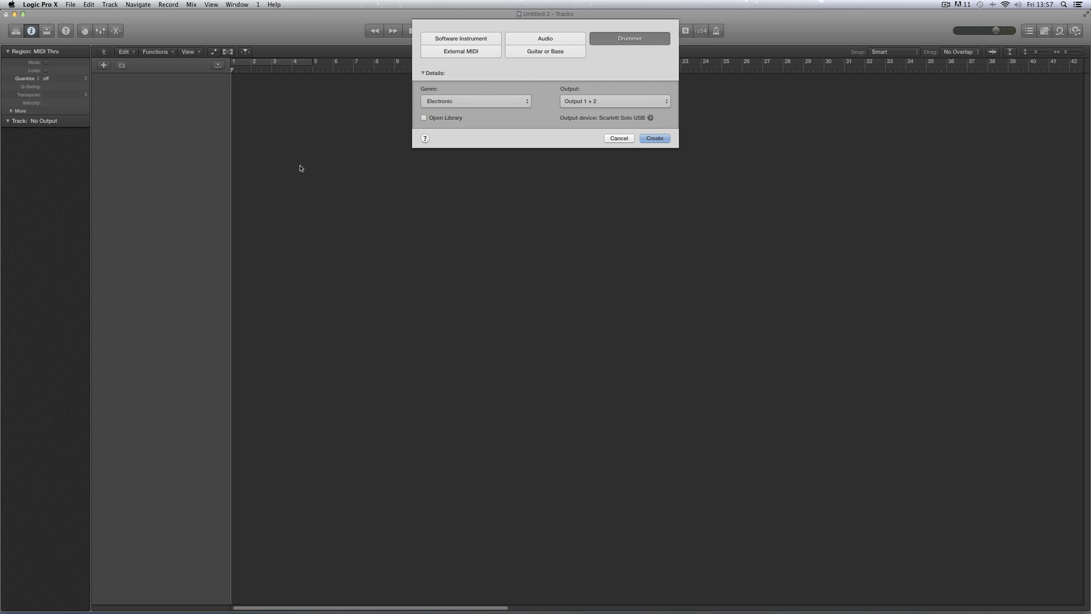
key(Return)
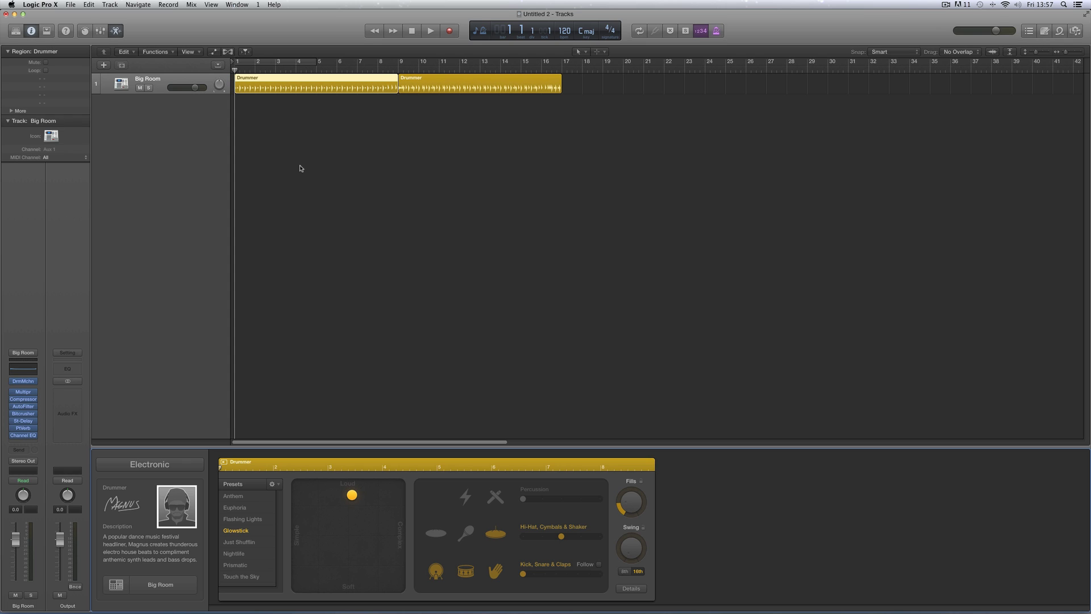
Delete the second drummer region, which starts at bar 9
click(419, 82)
click(384, 82)
click(428, 85)
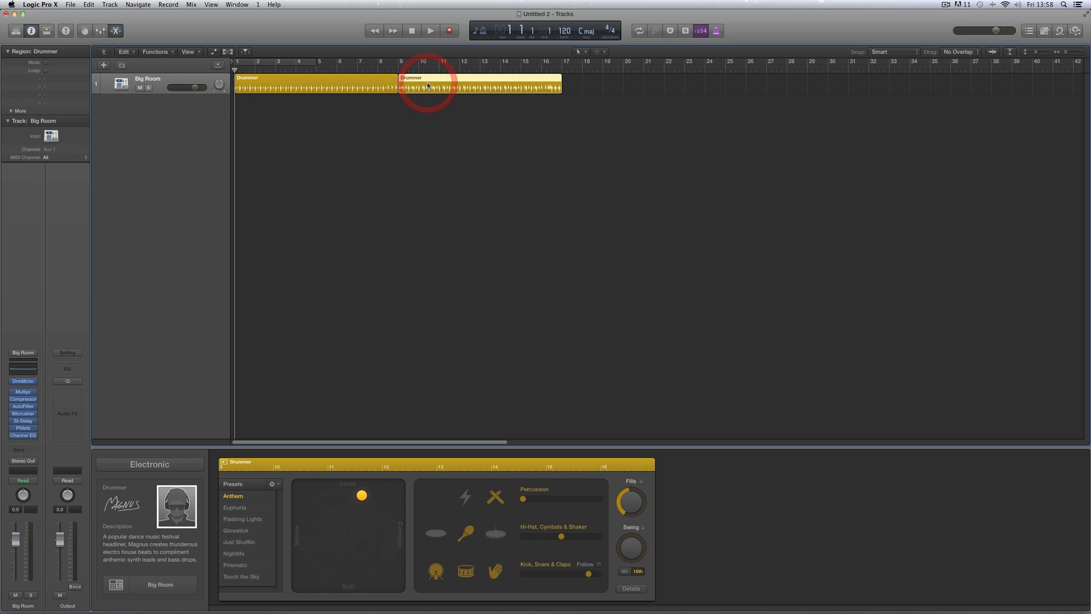
key(Delete)
Enable cycle playback and extend the cycle range to bar 9, covering the remaining drummer region
click(393, 84)
click(287, 60)
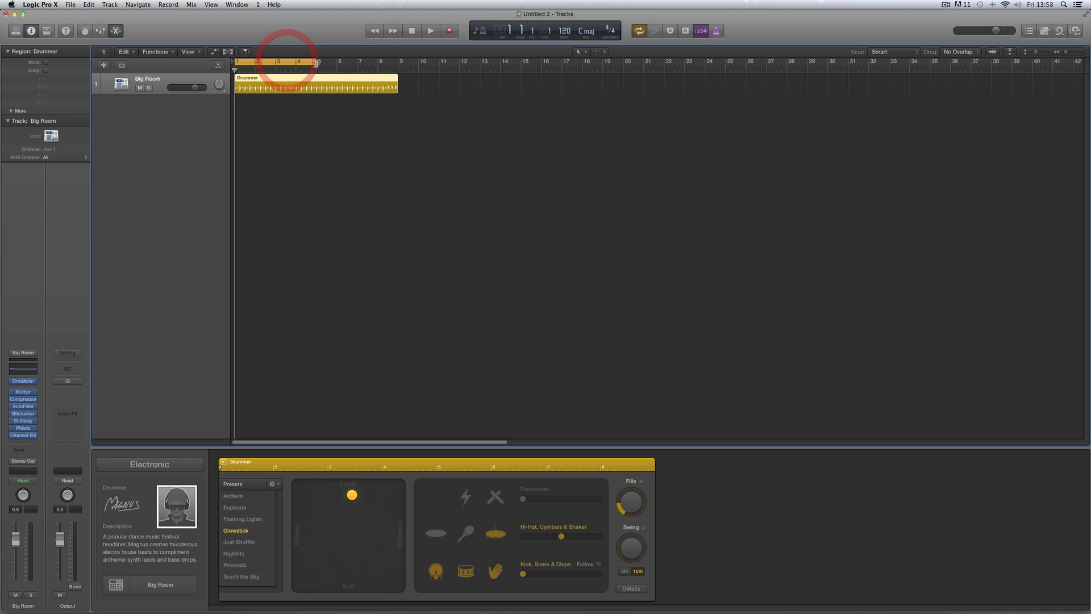
drag(317, 63, 396, 76)
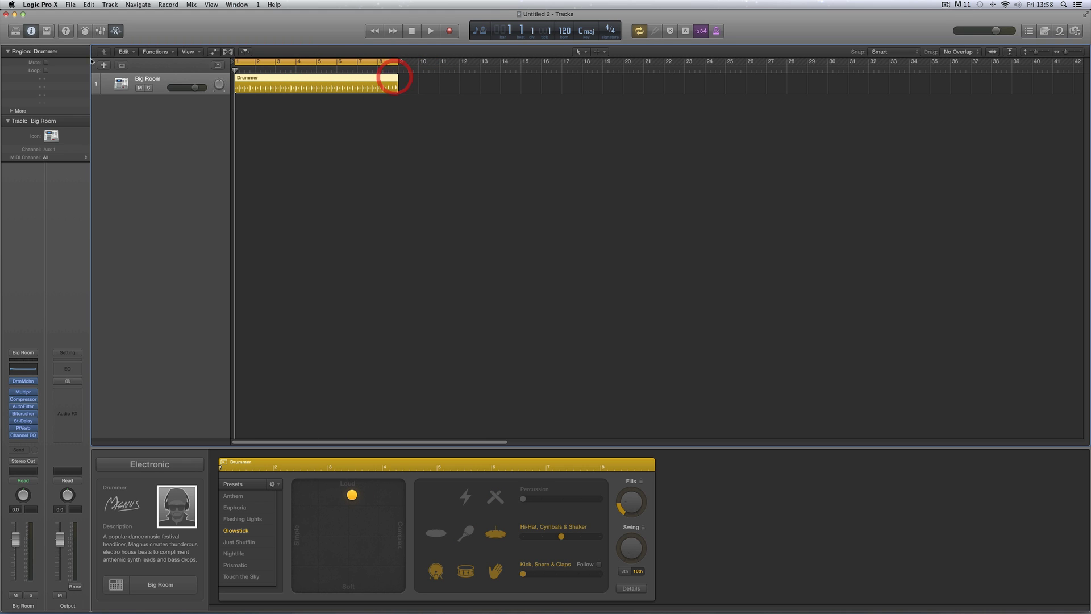
Collapse the Region and Track inspector sections and show the Library
click(8, 51)
click(8, 63)
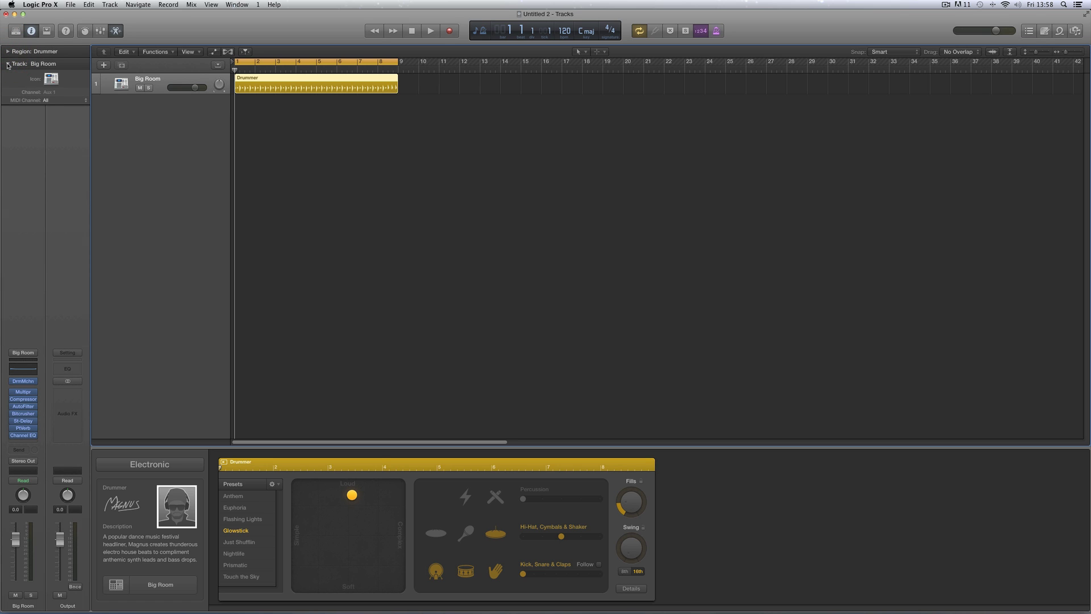
click(15, 31)
Zoom the Tracks area in horizontally and vertically to enlarge the drummer region and its track
click(455, 55)
key(super+Right)
key(super+Down)
key(super+Down)
key(super+Down)
key(super+Down)
key(super+Down)
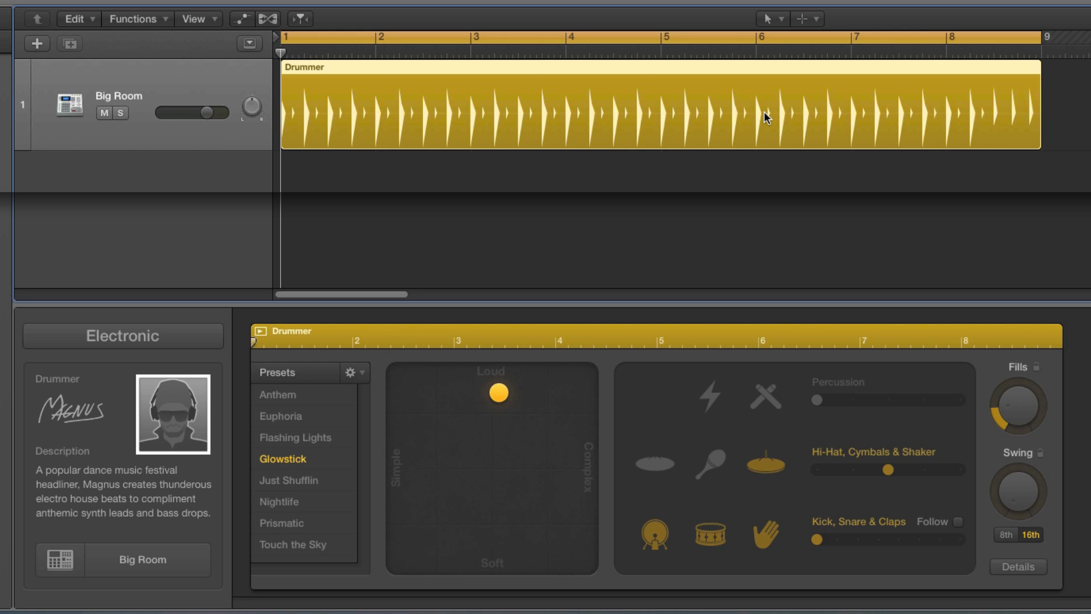
key(super+Down)
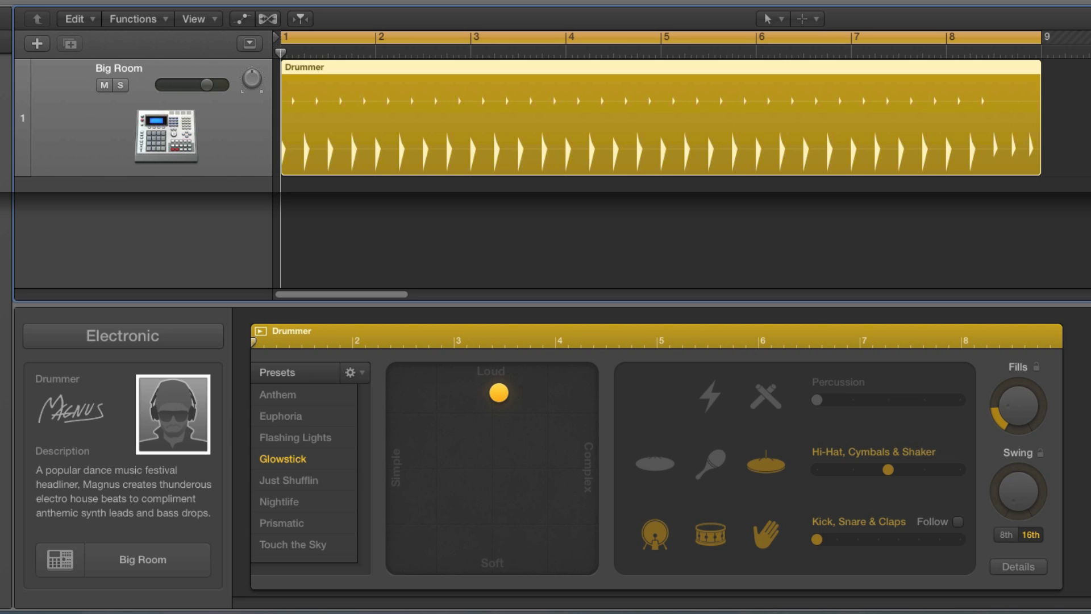
Browse the virtual drummers offered in the Electronic, Hip Hop and Alternative genres
click(157, 339)
click(157, 335)
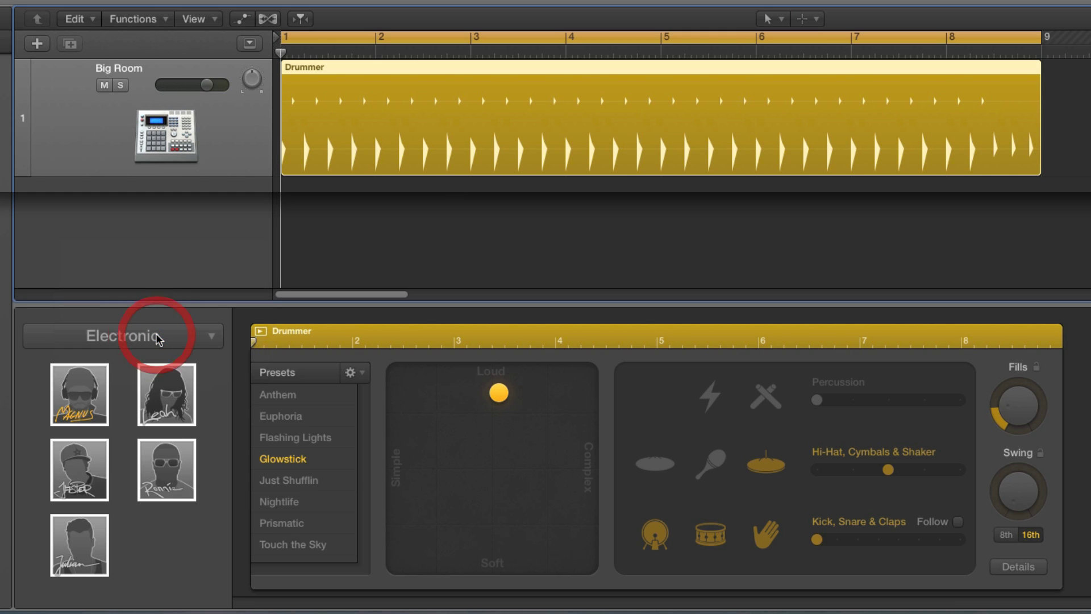
click(138, 350)
click(139, 359)
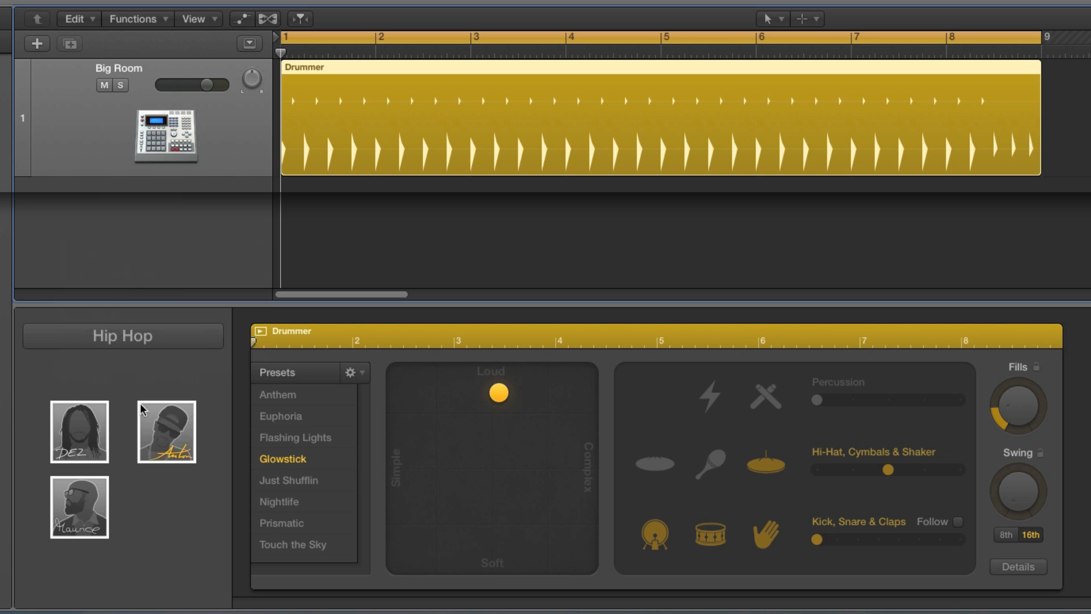
click(142, 345)
click(143, 257)
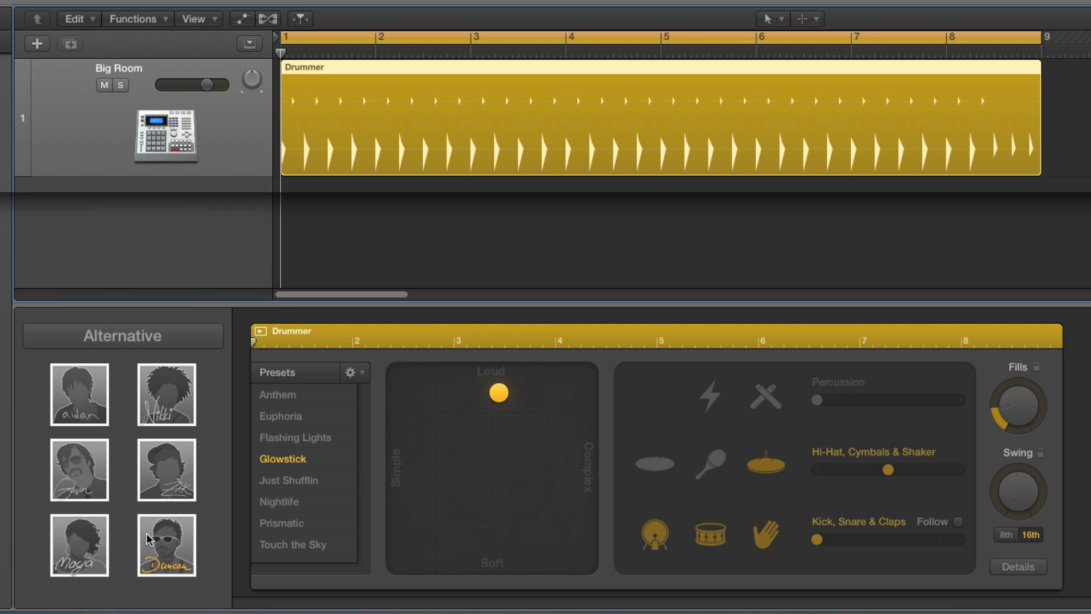
Choose the virtual drummer Julian from the Electronic genre and view his available drum kits
click(162, 339)
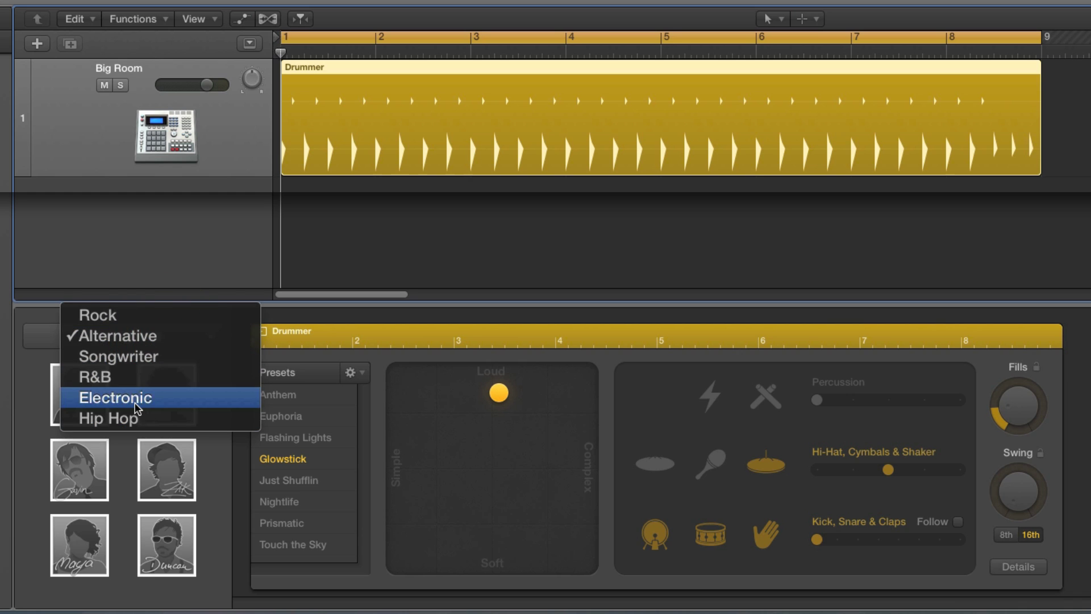
click(140, 397)
click(88, 547)
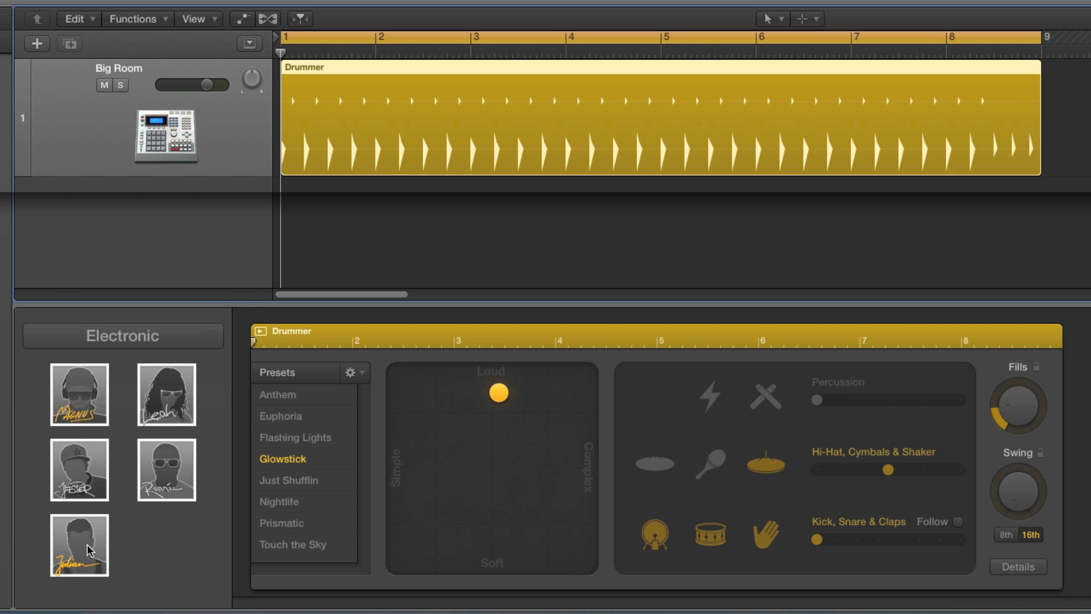
click(168, 565)
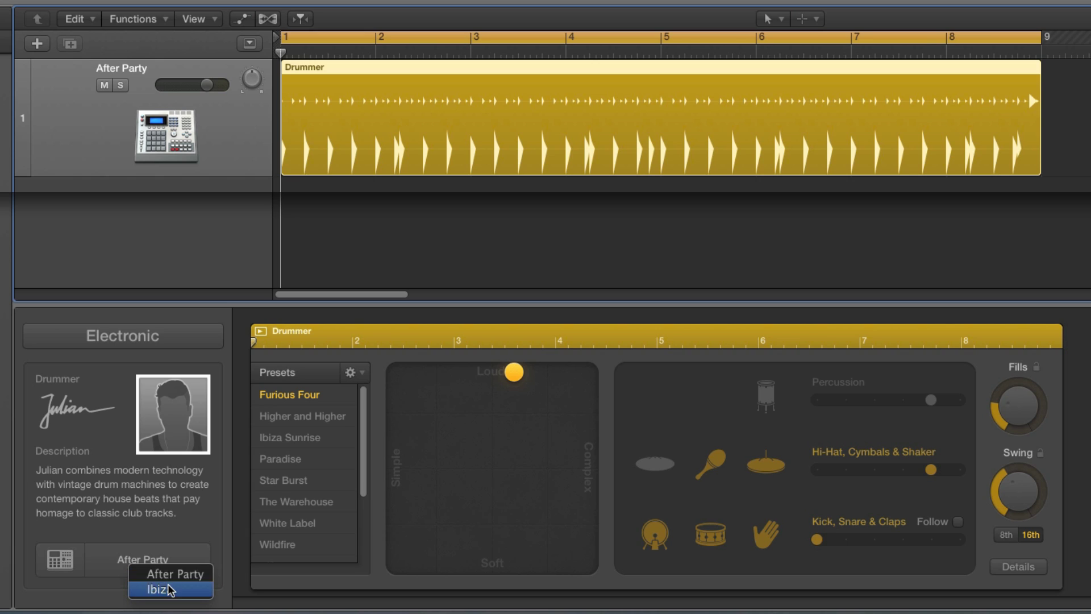
click(171, 539)
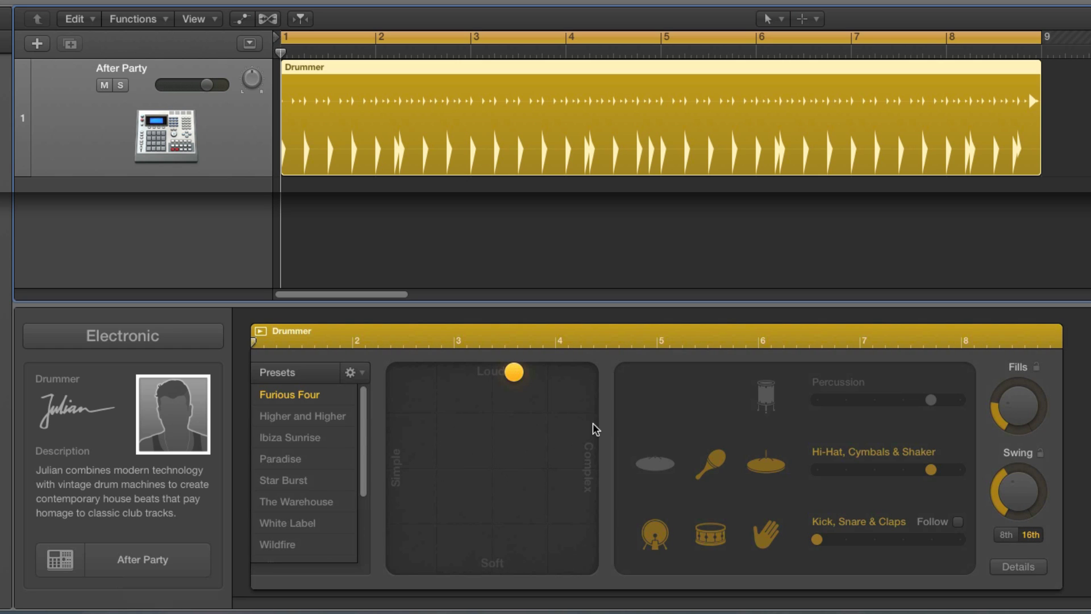
Play the region with the Furious Four preset and switch it to the Ibiza Sunrise preset
scroll(304, 528, down, 1)
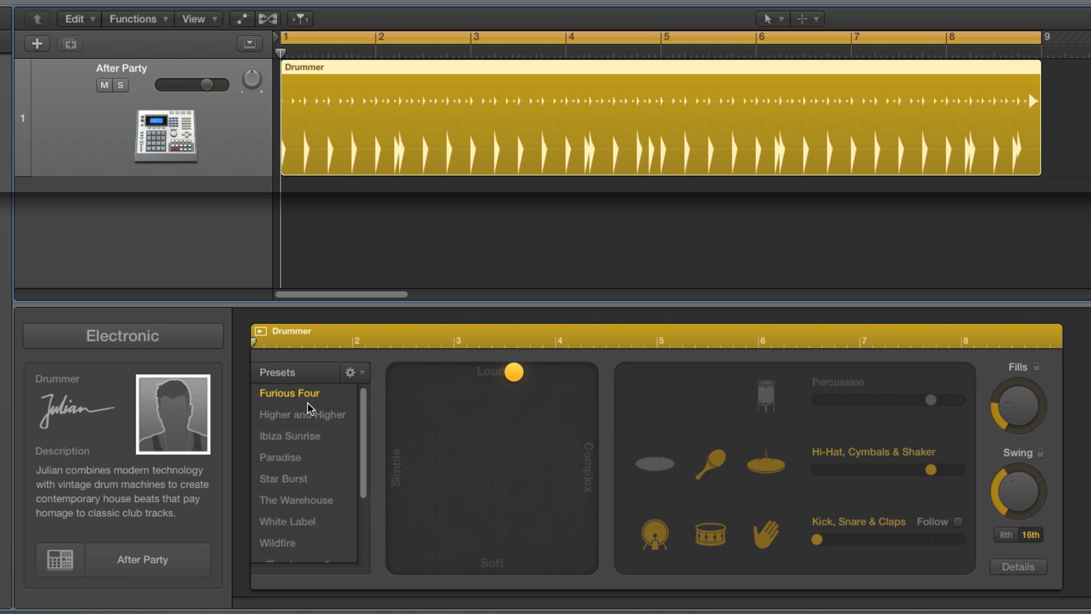
key(space)
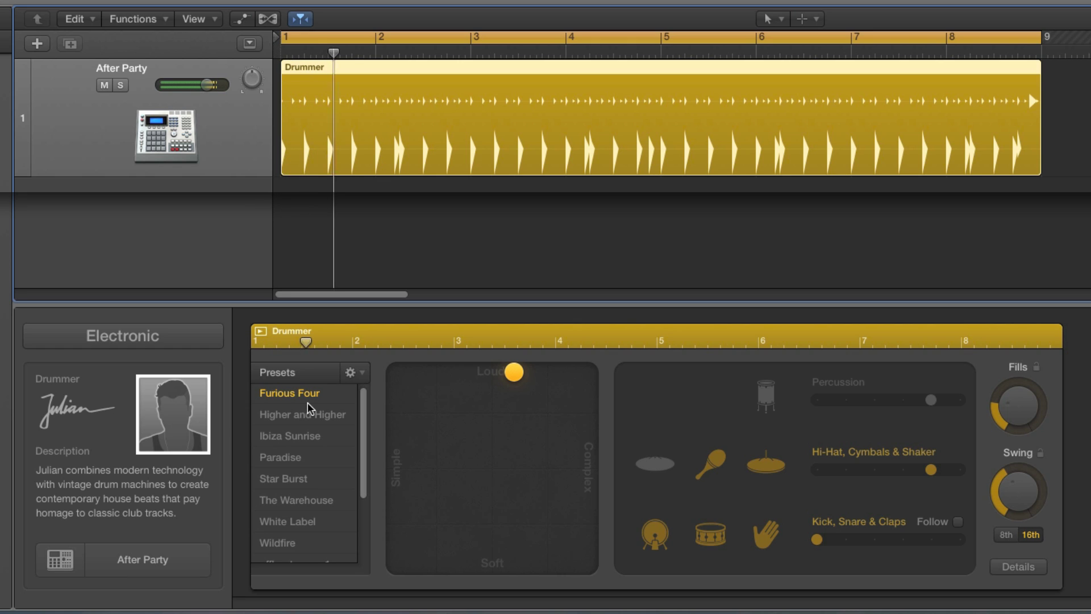
click(306, 436)
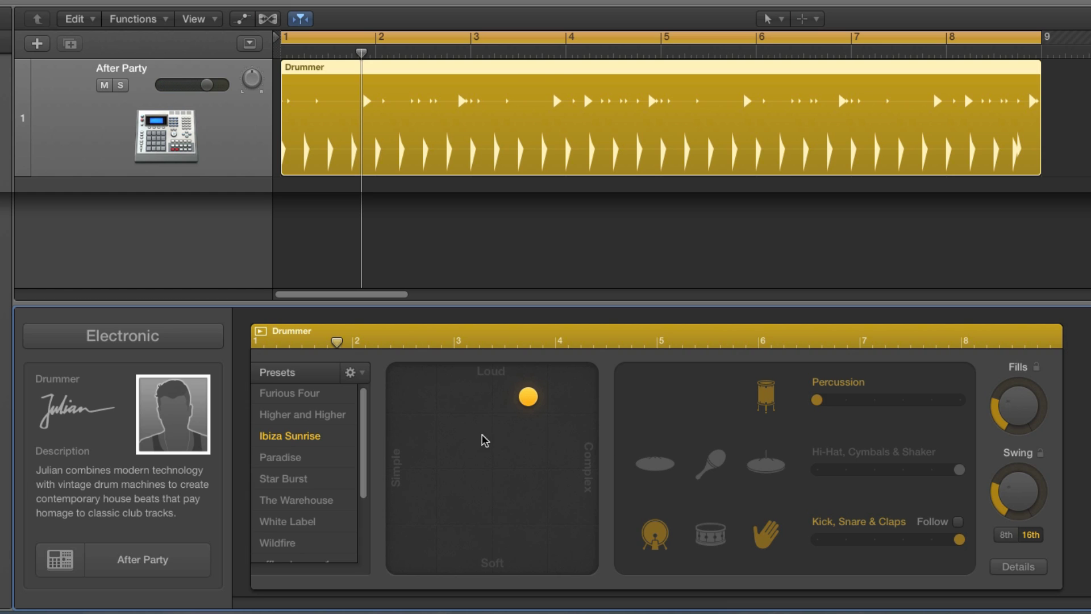
Examine the preset options and the saved custom presets at the end of the preset list
click(358, 373)
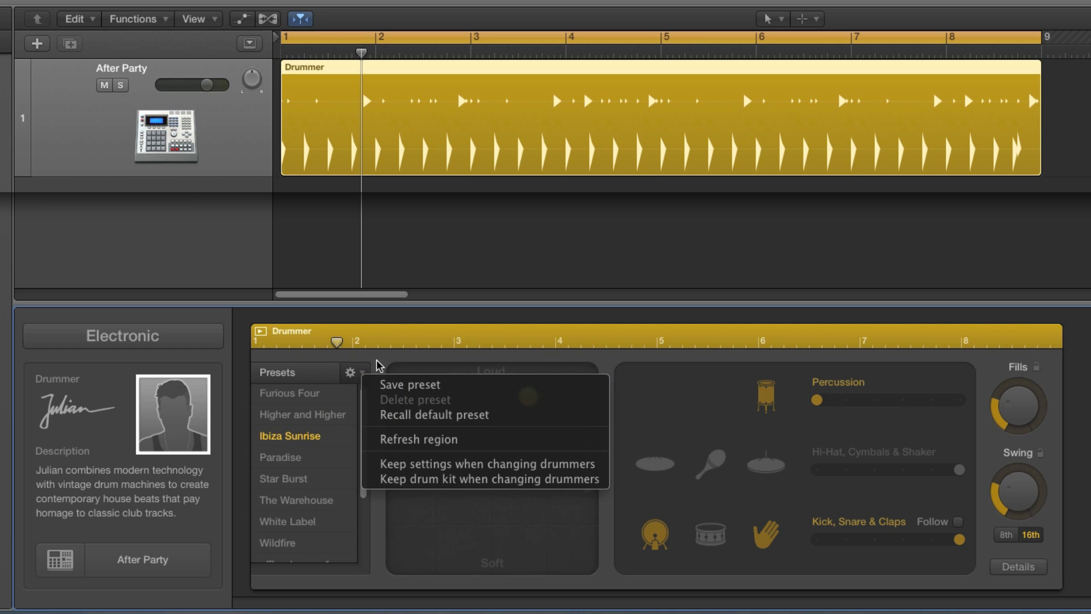
click(375, 367)
scroll(368, 428, down, 5)
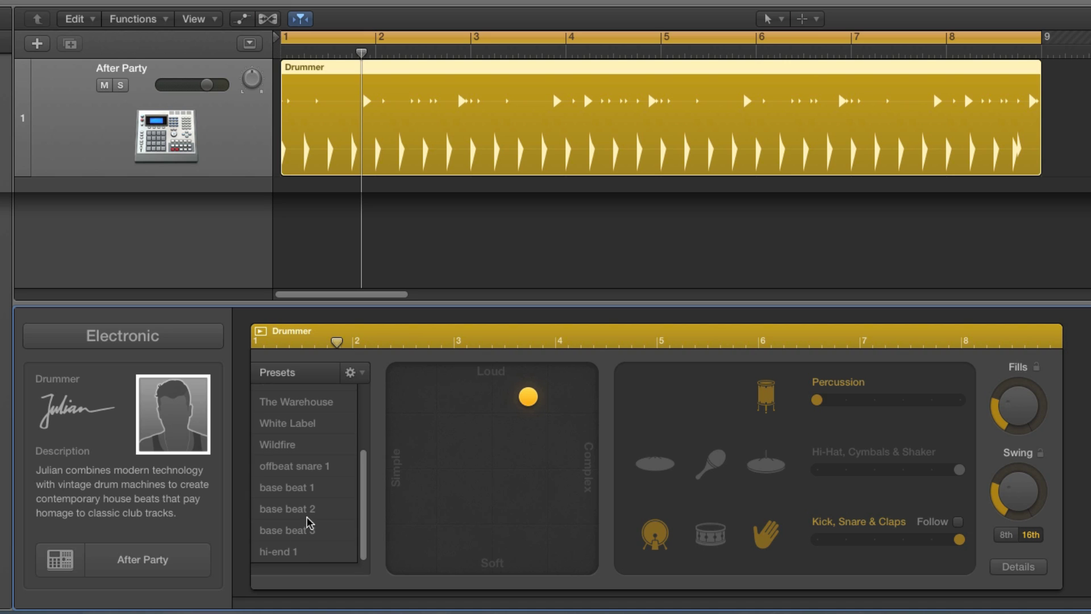
click(735, 151)
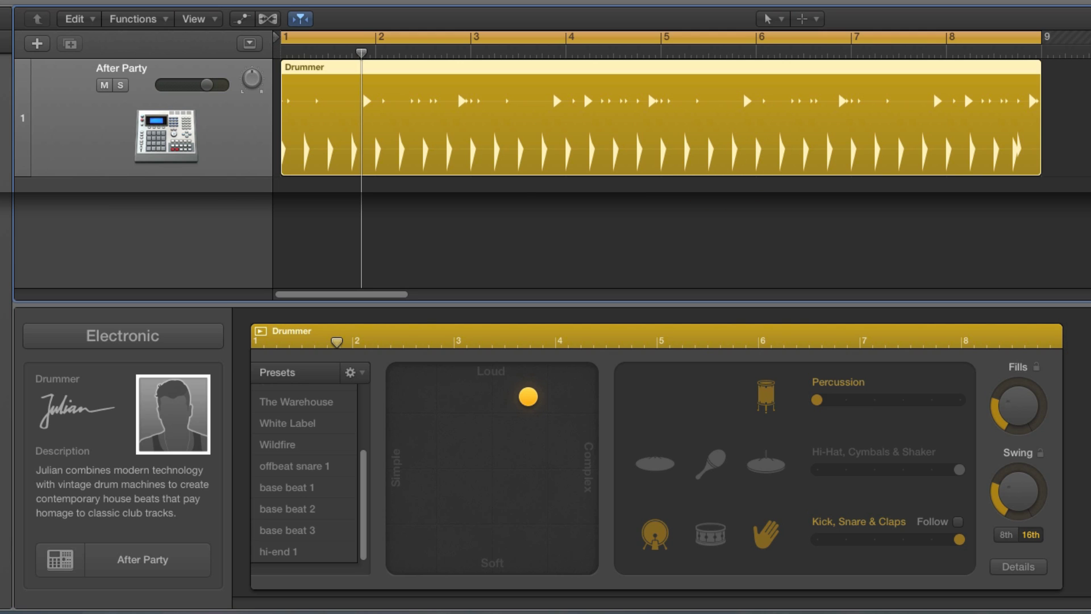
click(560, 105)
drag(364, 476, 353, 504)
click(362, 472)
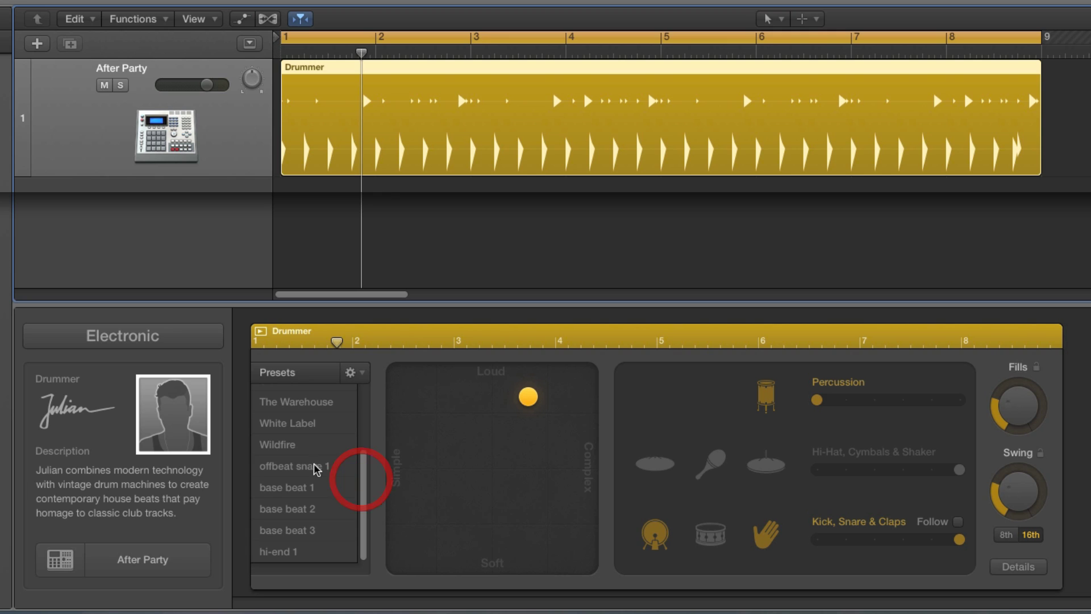
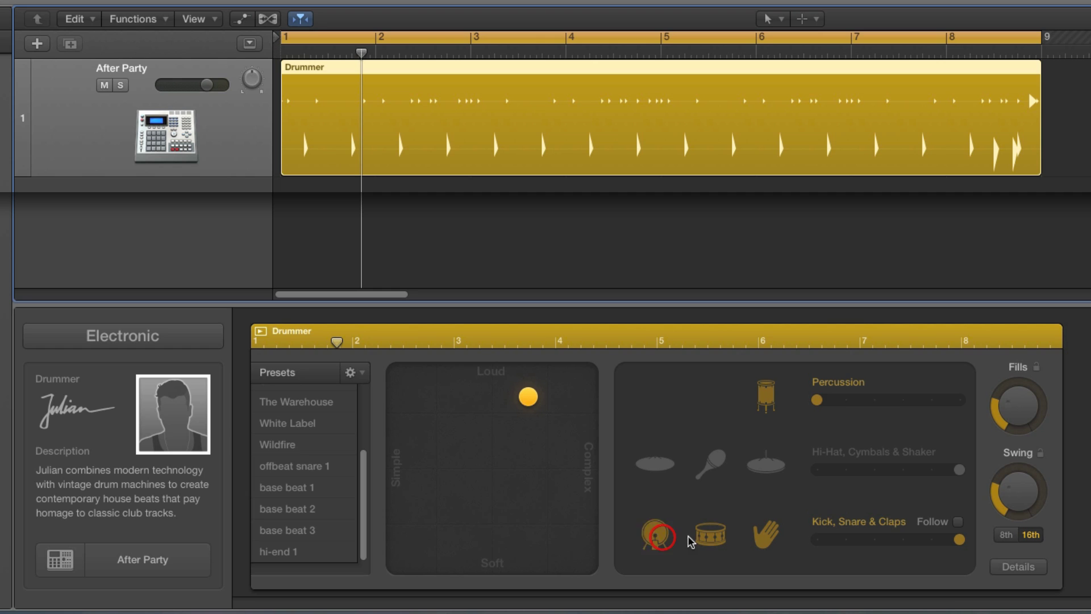
Remove the snare from the beat with Kick, Snare & Claps at variation 6, and add the hi-hat and shaker
click(710, 534)
mouse_move(959, 539)
mouse_down()
mouse_move(825, 546)
mouse_move(960, 540)
mouse_up()
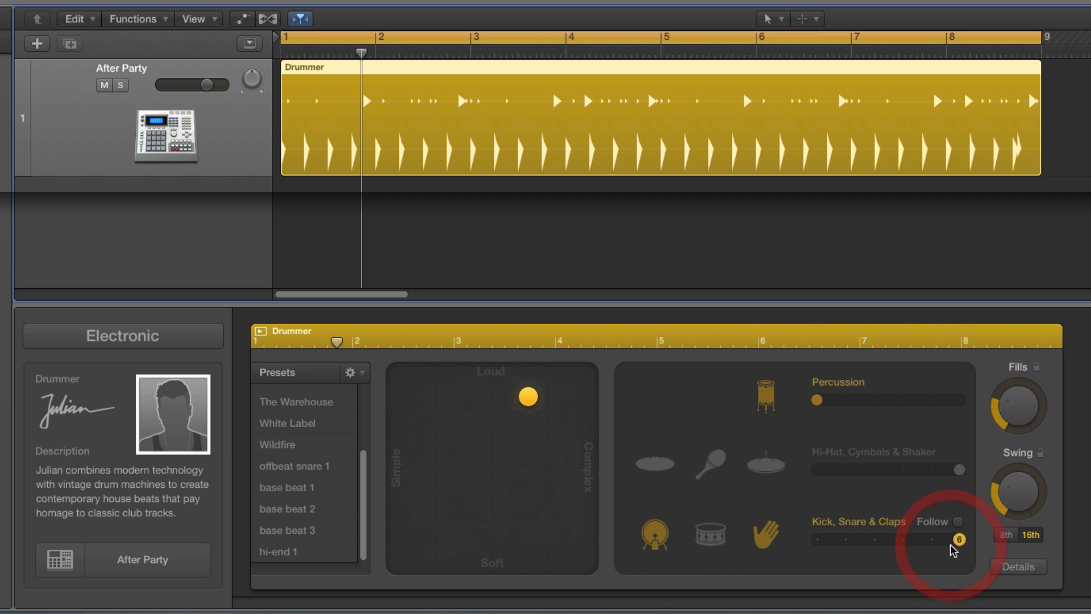
click(756, 461)
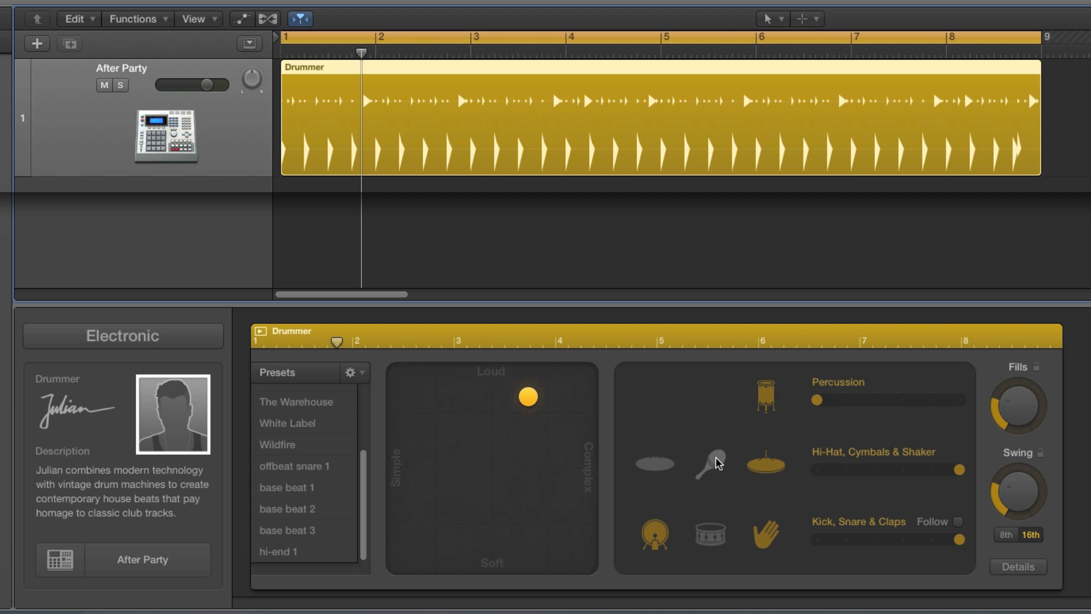
click(715, 457)
click(705, 467)
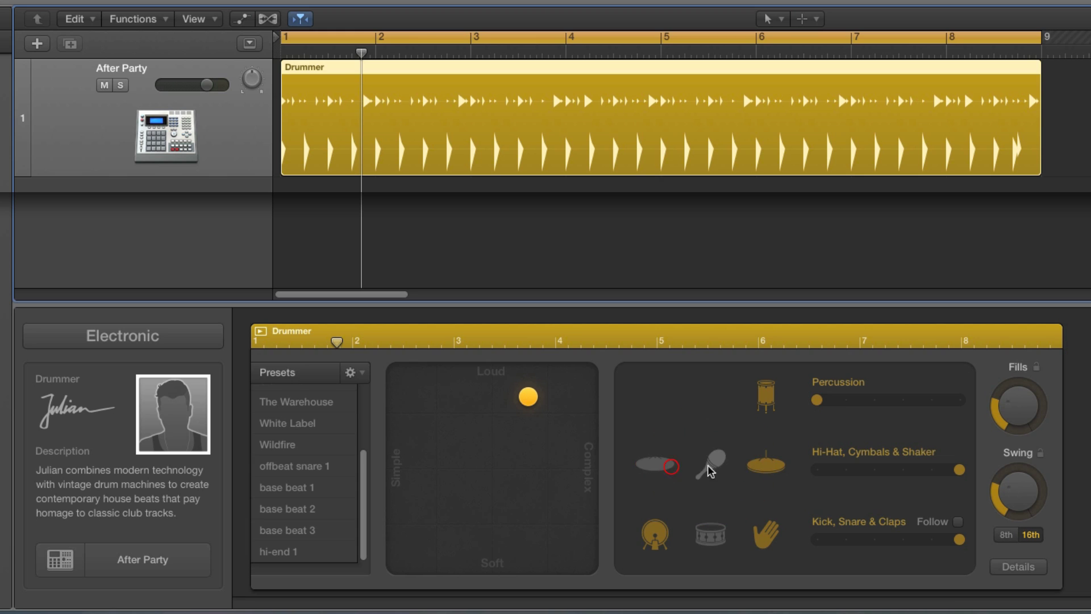
click(709, 464)
Set Hi-Hat, Cymbals & Shaker to its third pattern variation and Percussion to its second
drag(951, 472, 880, 475)
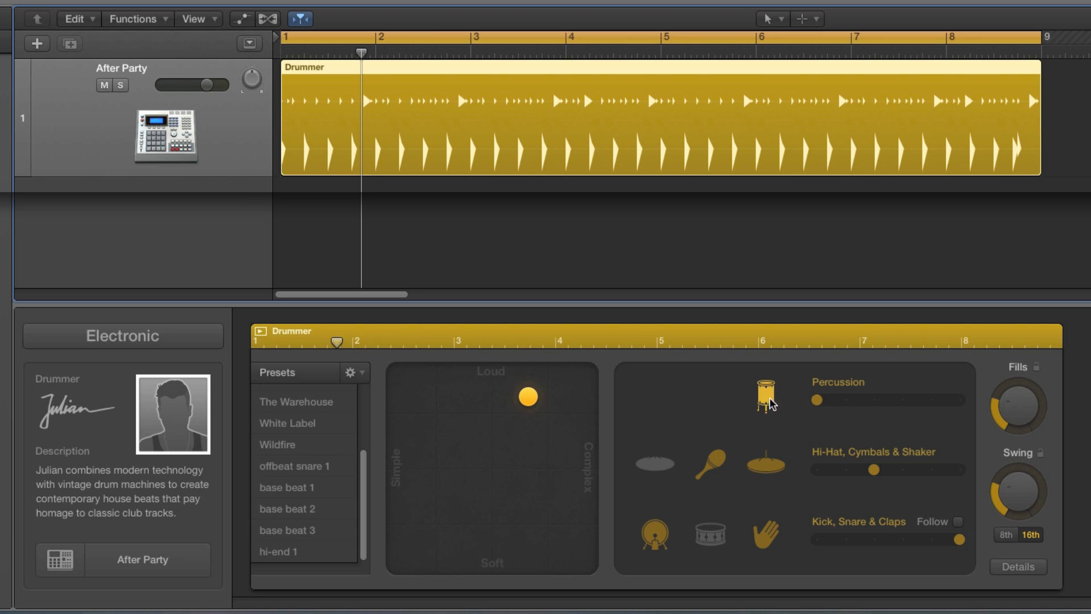
drag(818, 402, 847, 408)
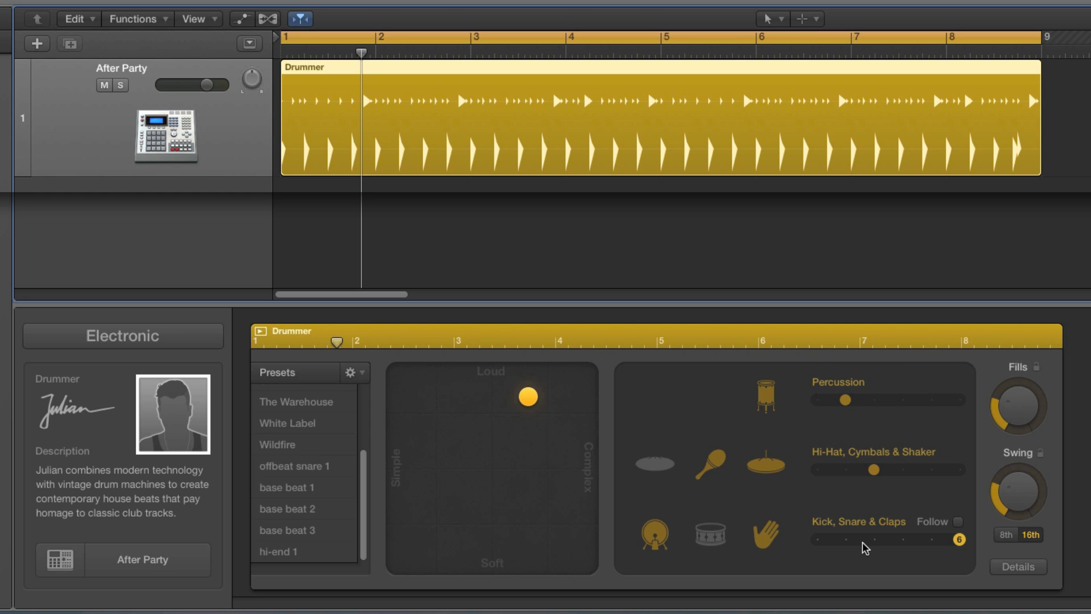
Try the beat without the kick and claps, and switch both kit pieces back on
click(668, 538)
click(764, 537)
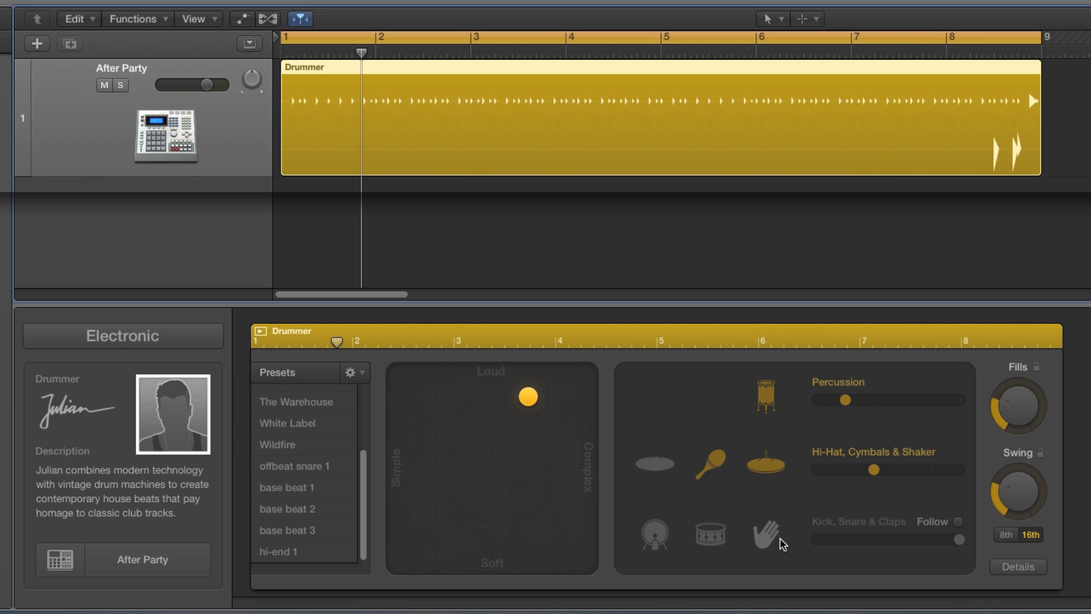
click(657, 536)
click(764, 536)
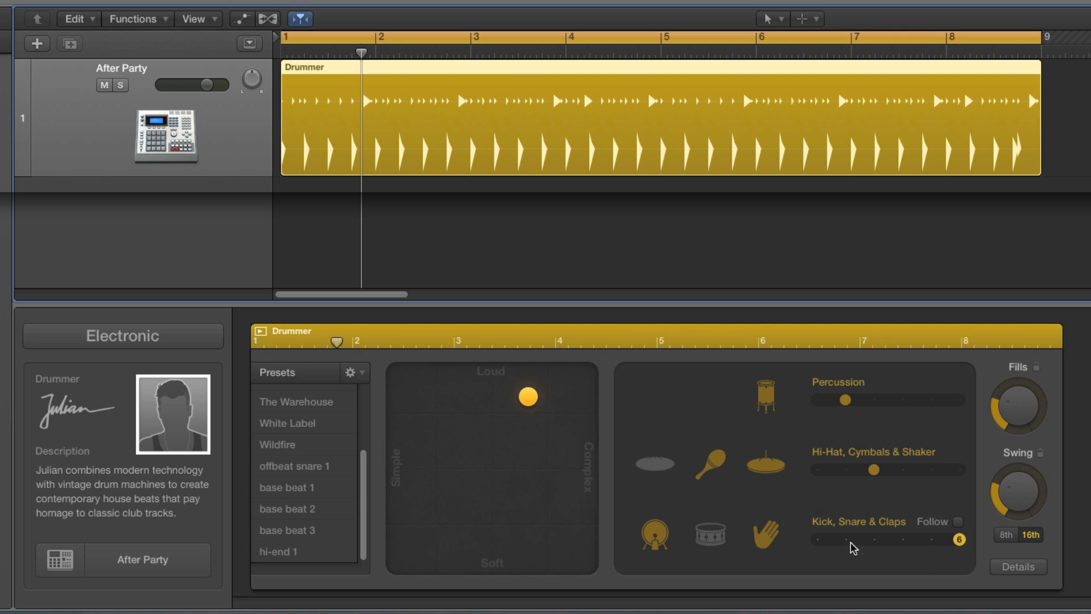
Make the beat slightly softer and more complex on the XY pad, and reduce Fills to zero
click(528, 406)
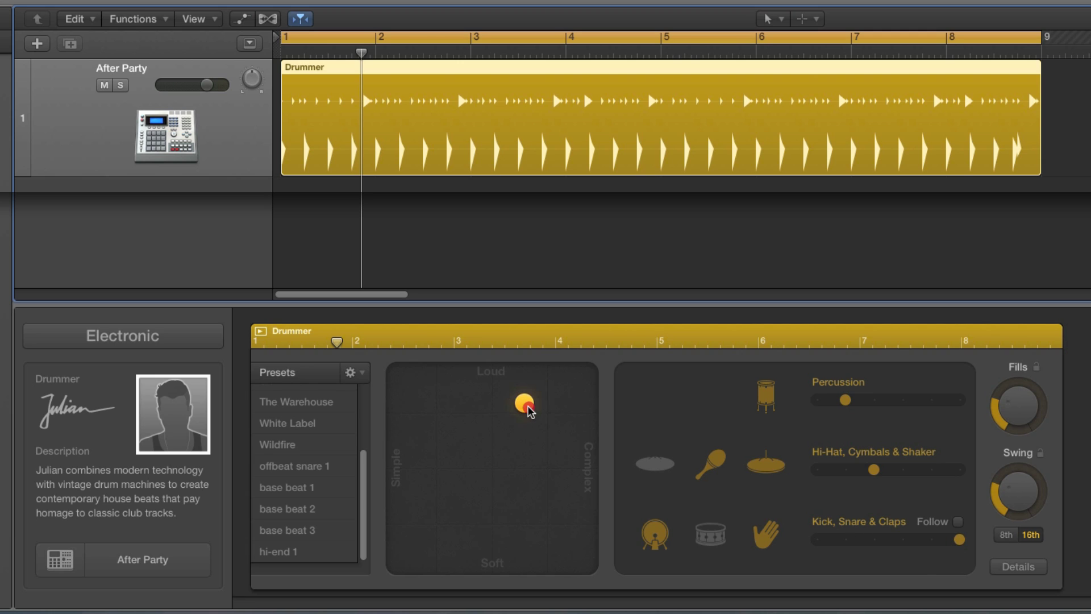
drag(527, 407, 548, 415)
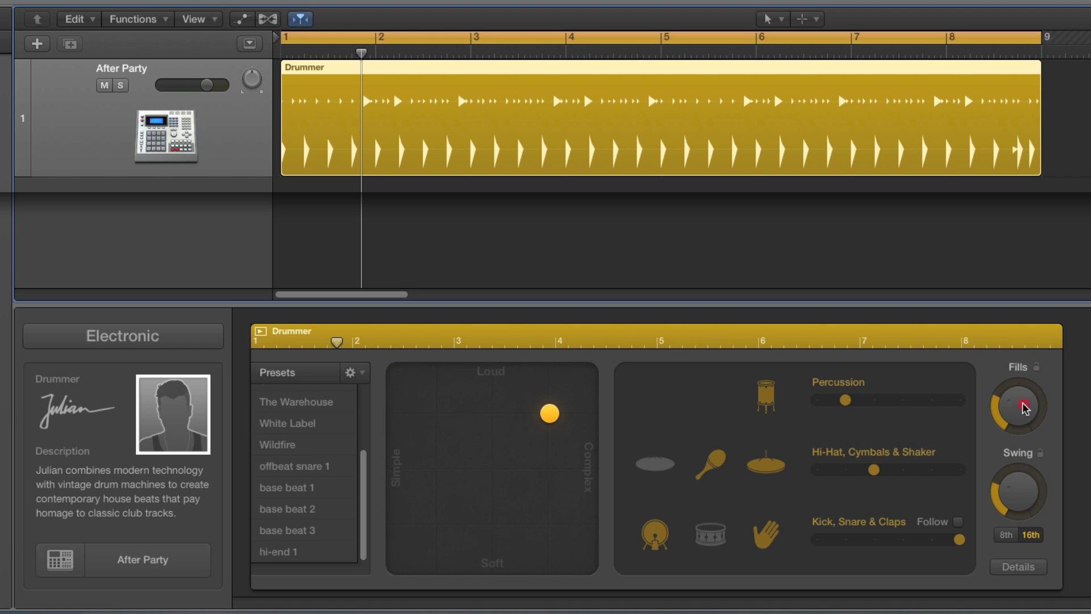
drag(1025, 408, 1031, 439)
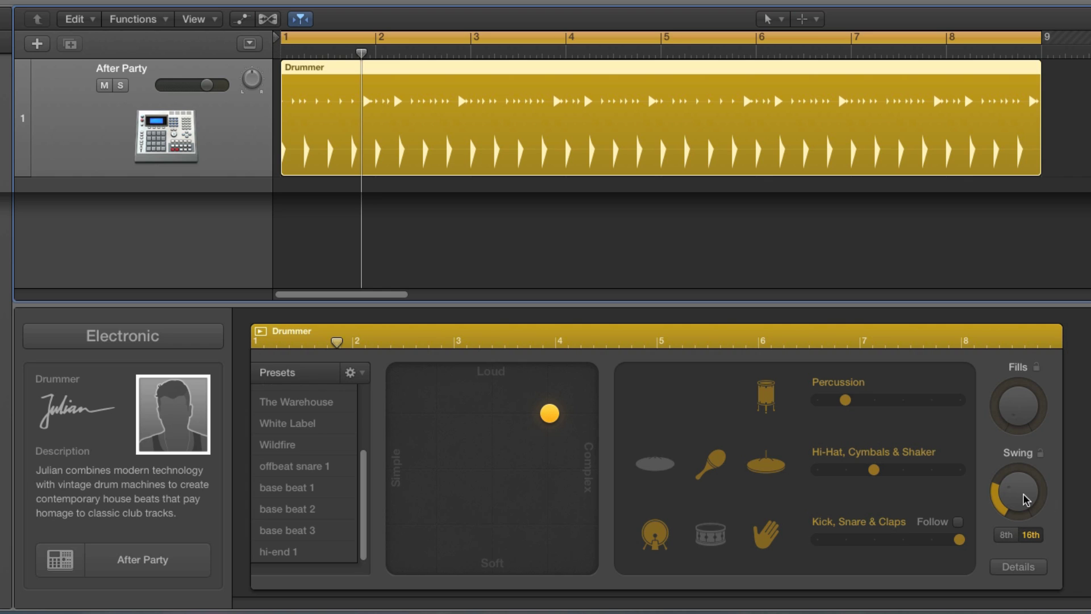
Shift the shaker's complexity range to the simple end in the region's detailed settings and return to the kit piece view
click(1020, 567)
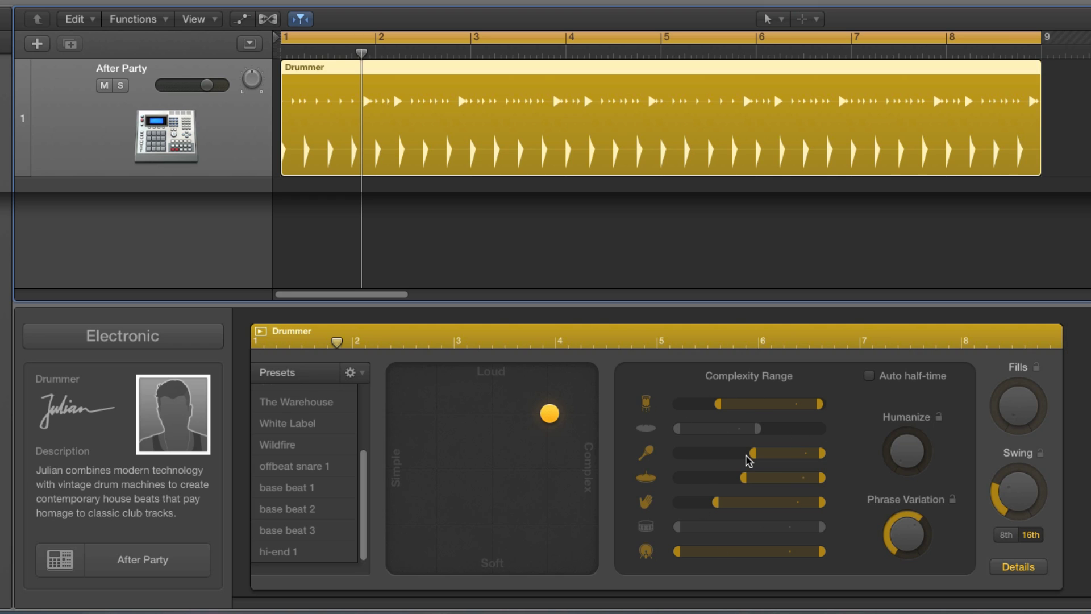
drag(783, 455, 735, 458)
mouse_move(711, 457)
mouse_down()
mouse_move(736, 456)
mouse_move(708, 456)
mouse_up()
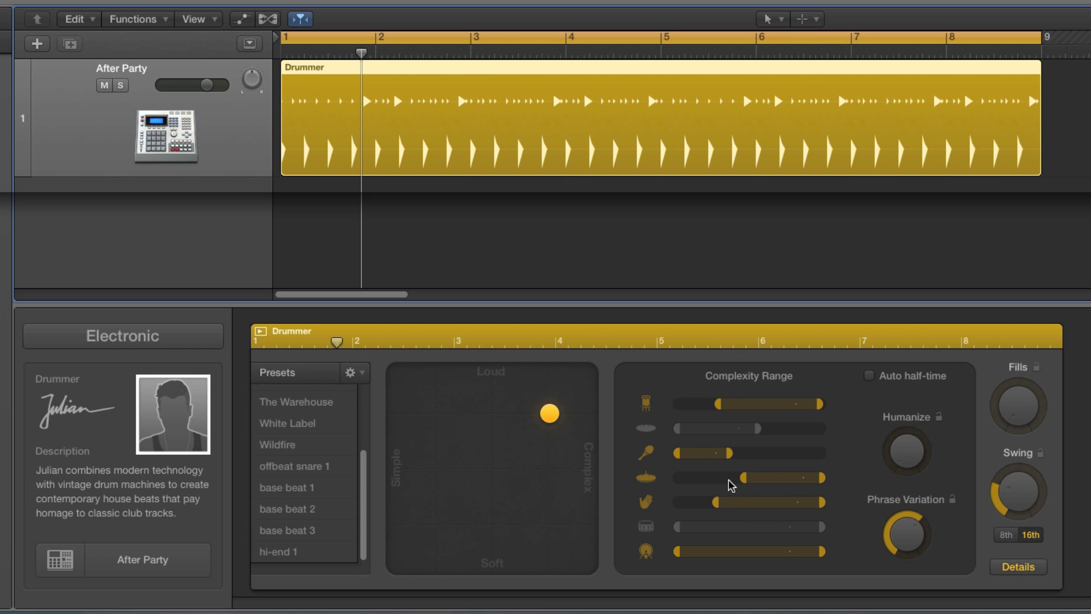
click(1001, 570)
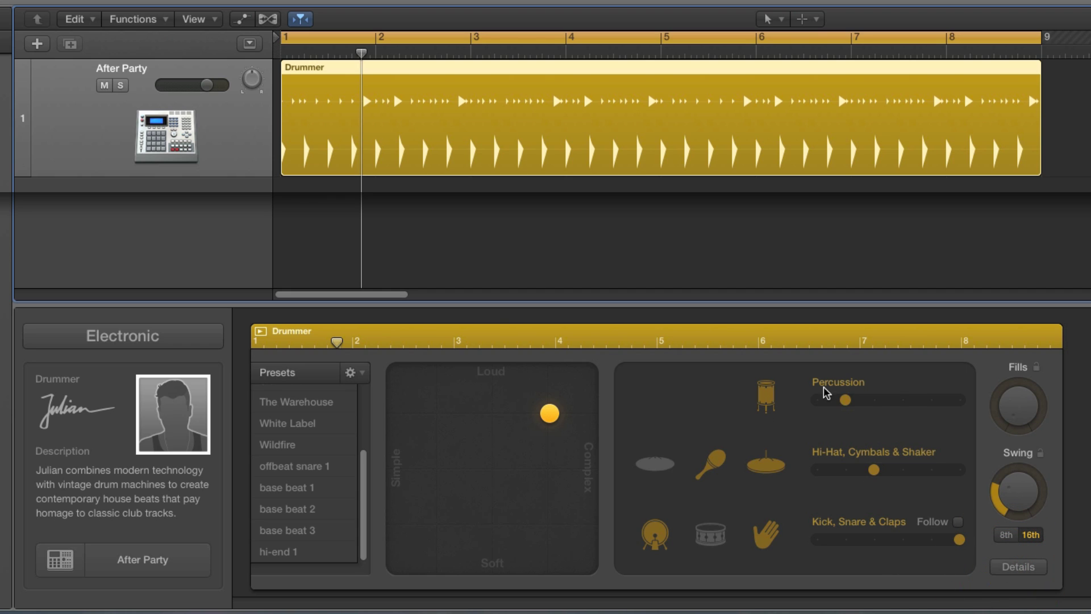
Reduce Phrase Variation slightly and raise the hi-hat's minimum complexity in the detailed settings, leaving Humanize at zero
mouse_move(832, 538)
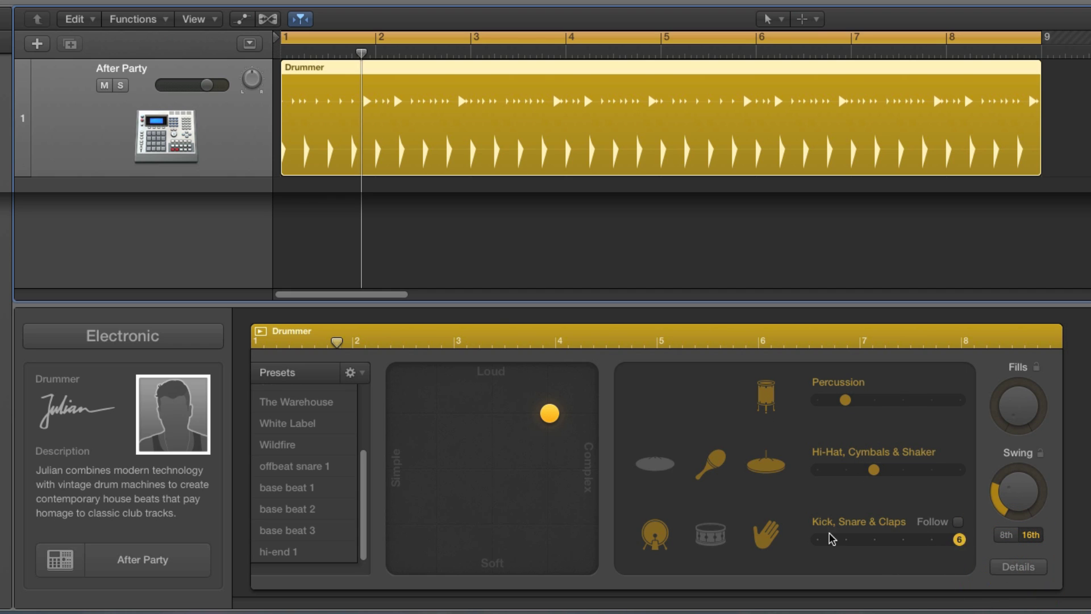
click(1006, 568)
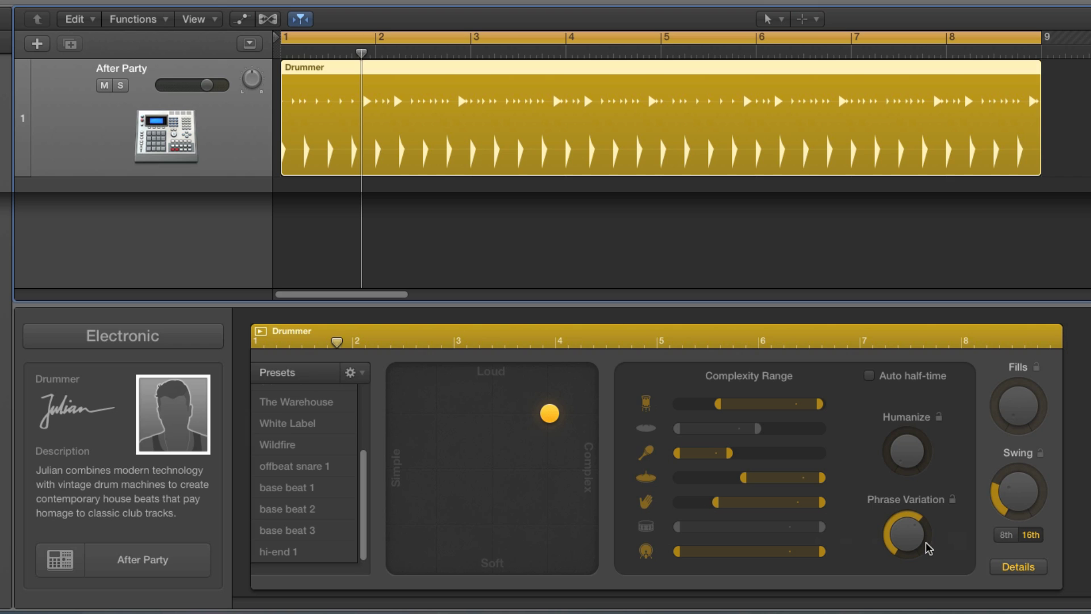
drag(906, 531, 867, 543)
mouse_move(780, 483)
mouse_down()
mouse_move(747, 484)
mouse_move(785, 489)
mouse_up()
drag(909, 455, 906, 448)
drag(906, 448, 914, 466)
Play the region with Auto half-time enabled, and disable the option again
key(space)
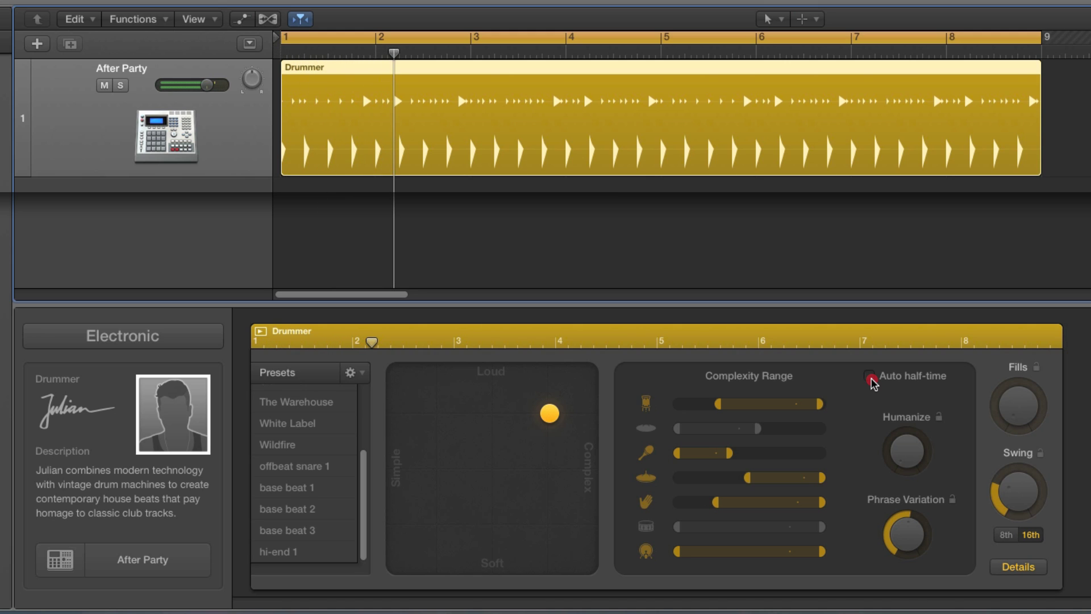
click(870, 376)
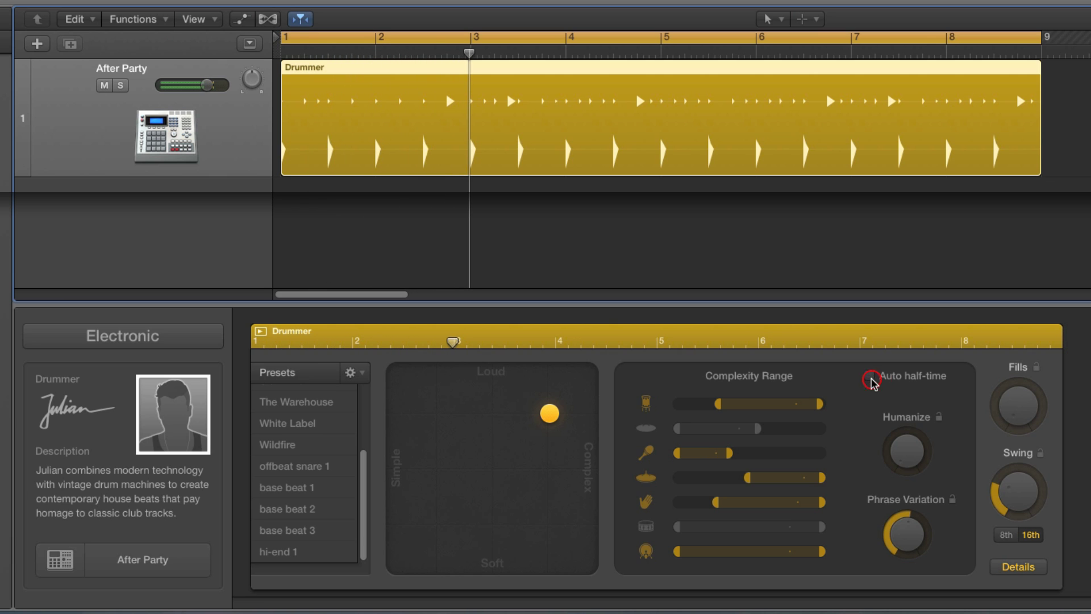
click(871, 376)
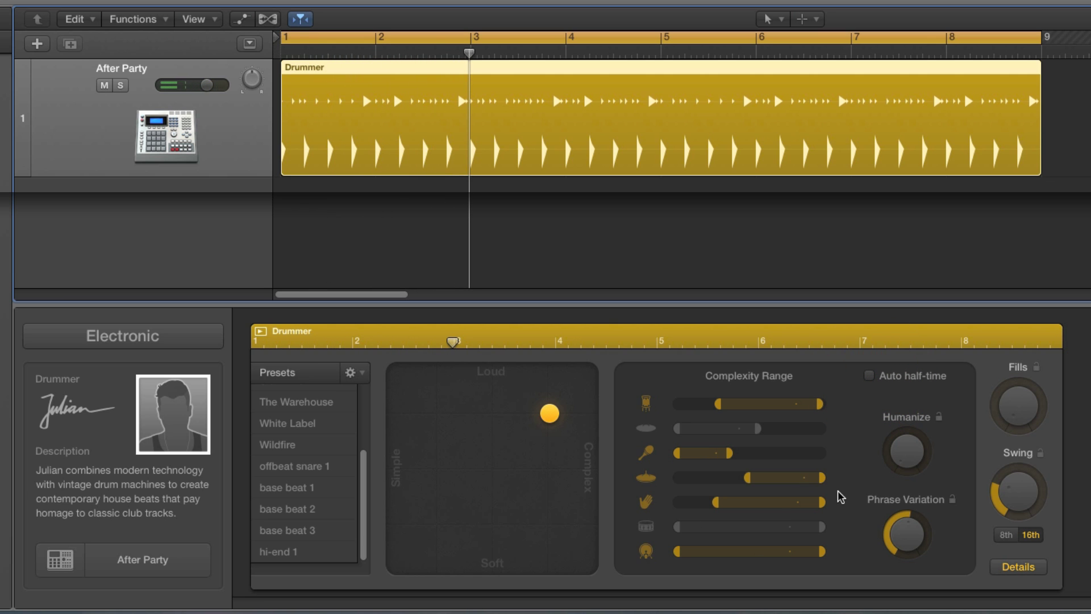